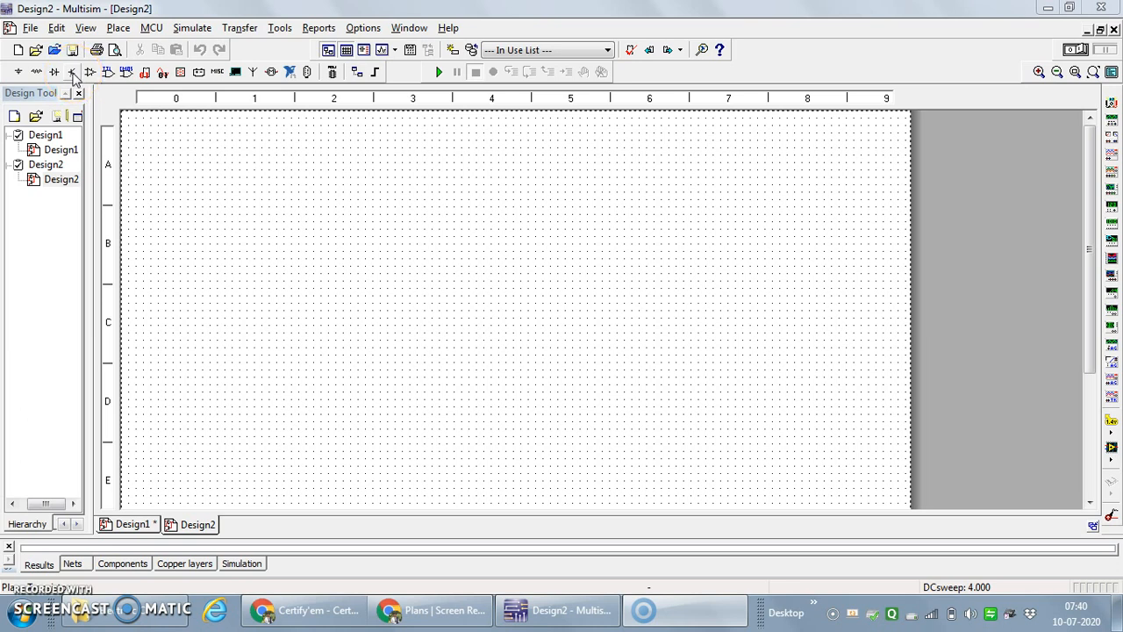
Place a 2N6659 transistor from the MOS_ENH_N family in the middle of the empty schematic.
{"action": "left_click", "coordinate": [72, 72]}
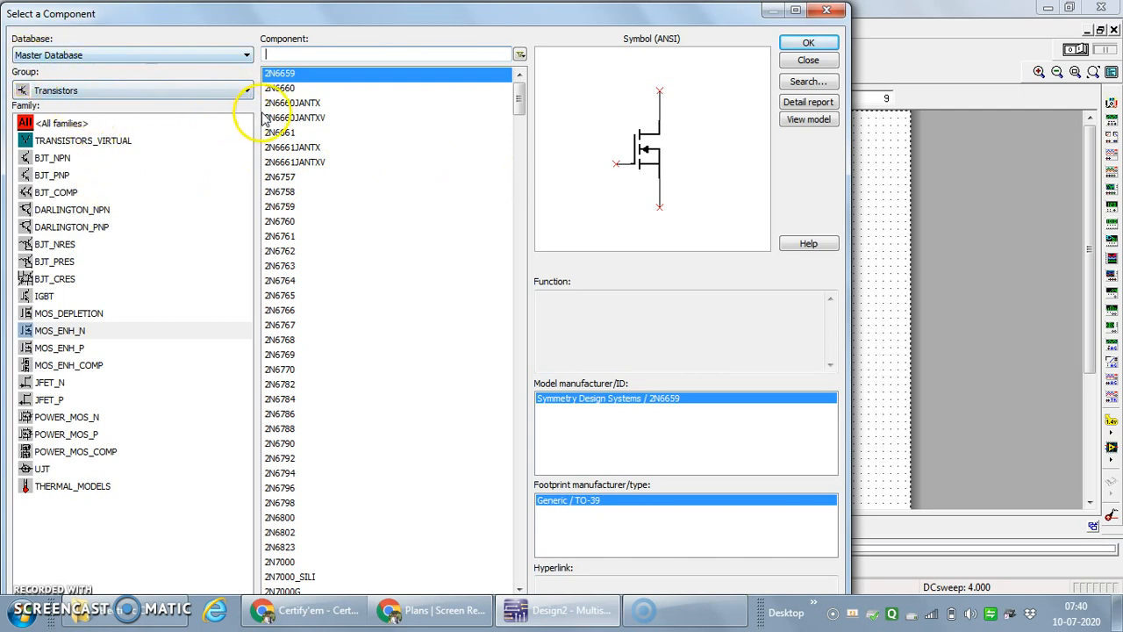
{"action": "left_click", "coordinate": [237, 91]}
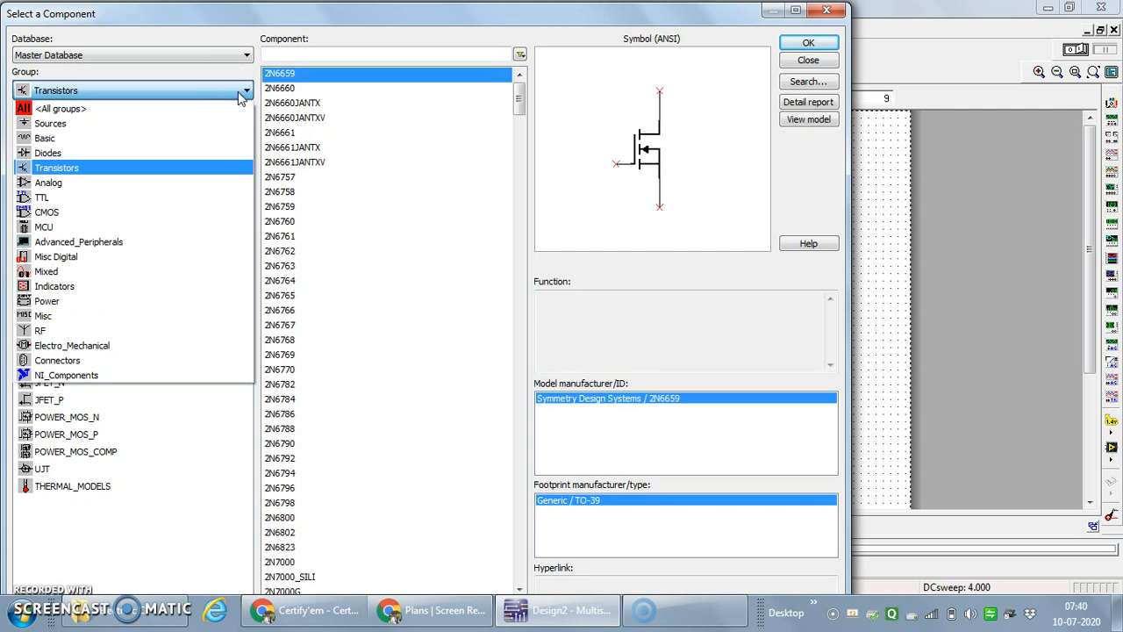
{"action": "left_click", "coordinate": [219, 168]}
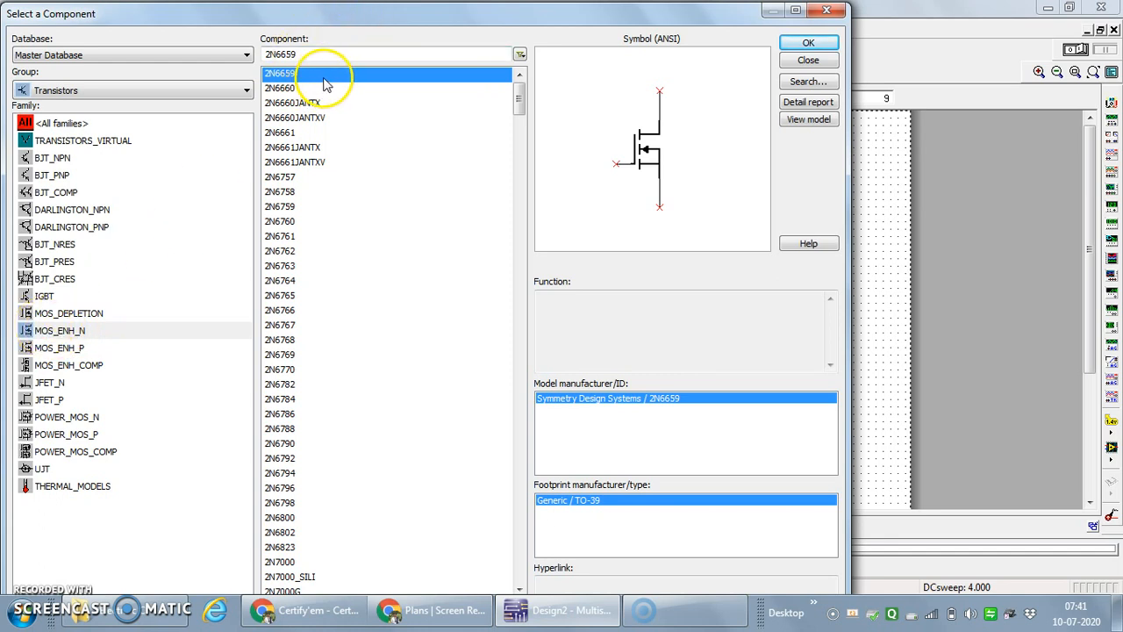
{"action": "left_click", "coordinate": [805, 46]}
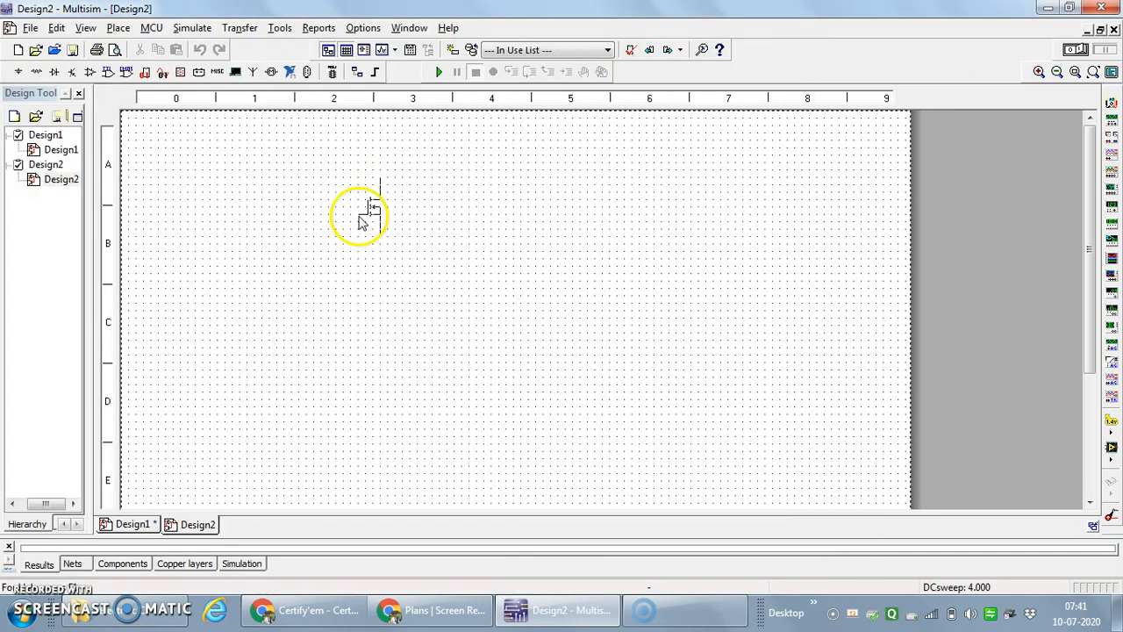
{"action": "left_click", "coordinate": [414, 288]}
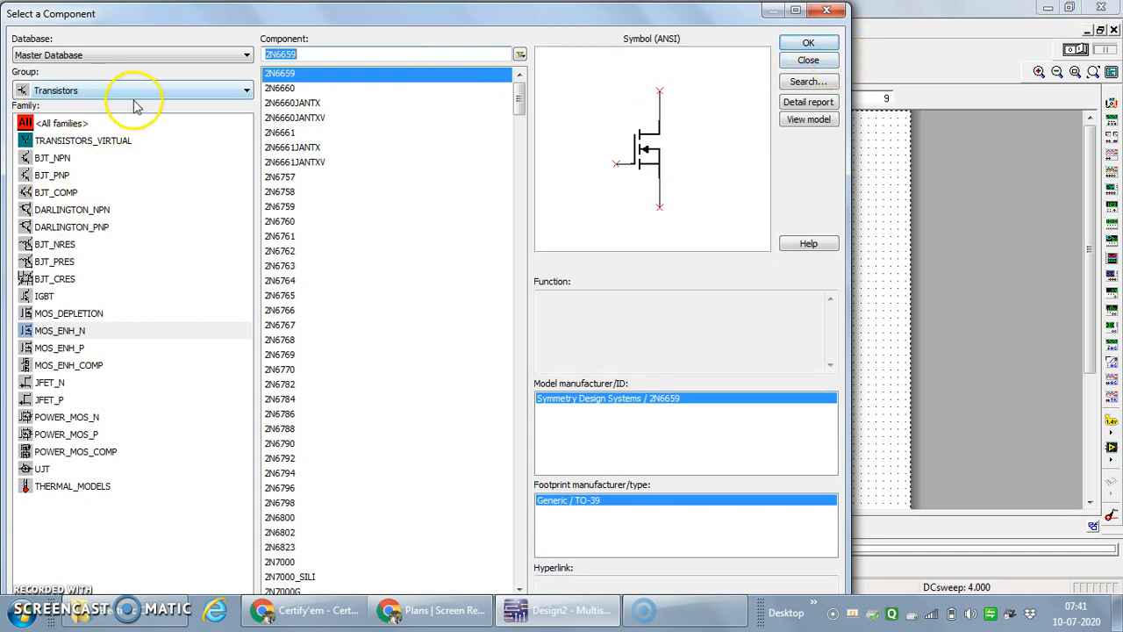
Place a DC_POWER source from the Sources group, POWER_SOURCES family, below and left of the transistor.
{"action": "left_click", "coordinate": [250, 93]}
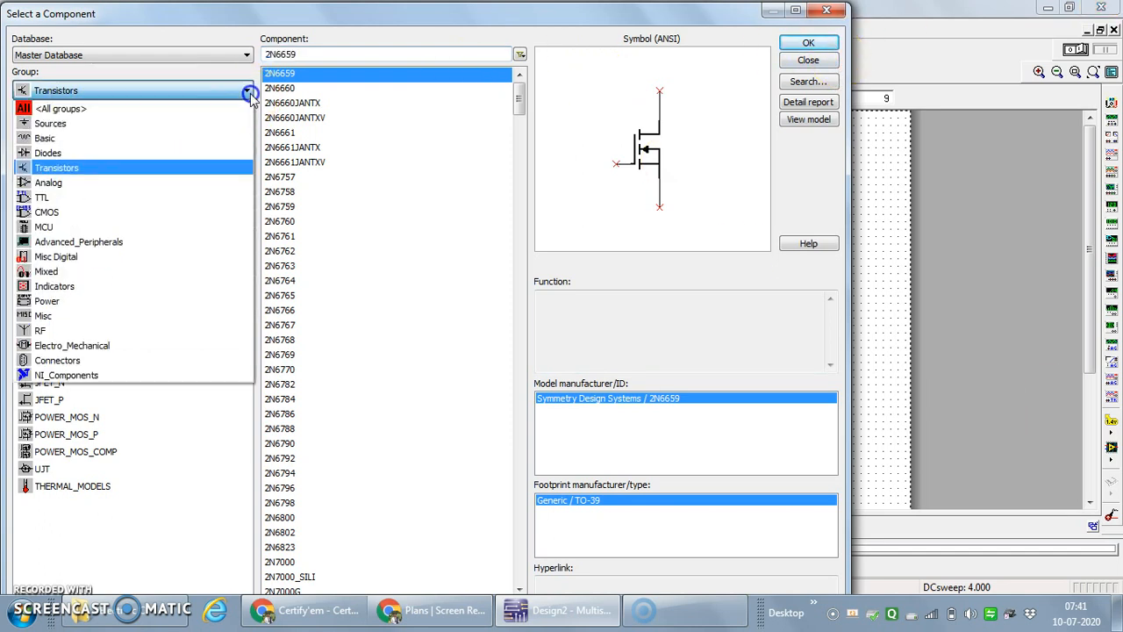
{"action": "left_click", "coordinate": [211, 131]}
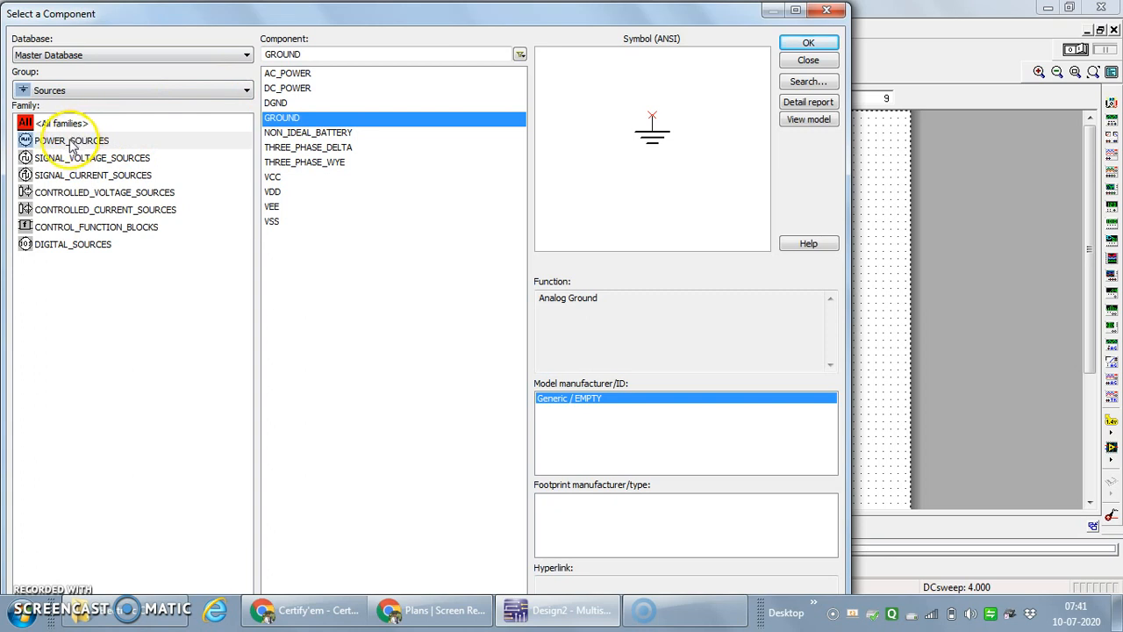
{"action": "left_click", "coordinate": [309, 89]}
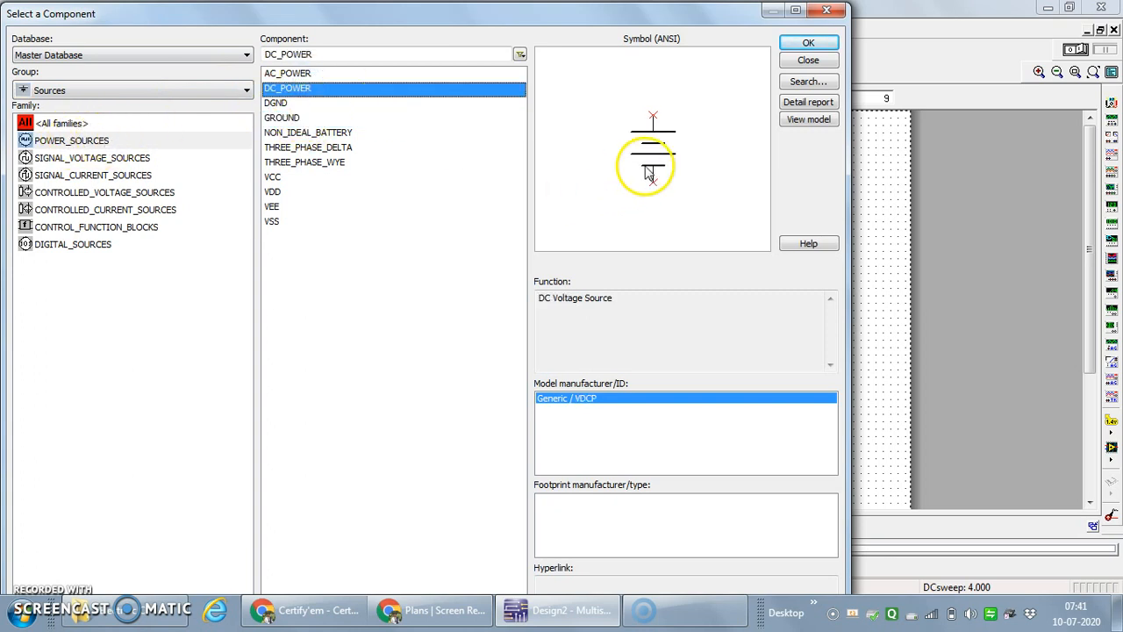
{"action": "left_click", "coordinate": [808, 43]}
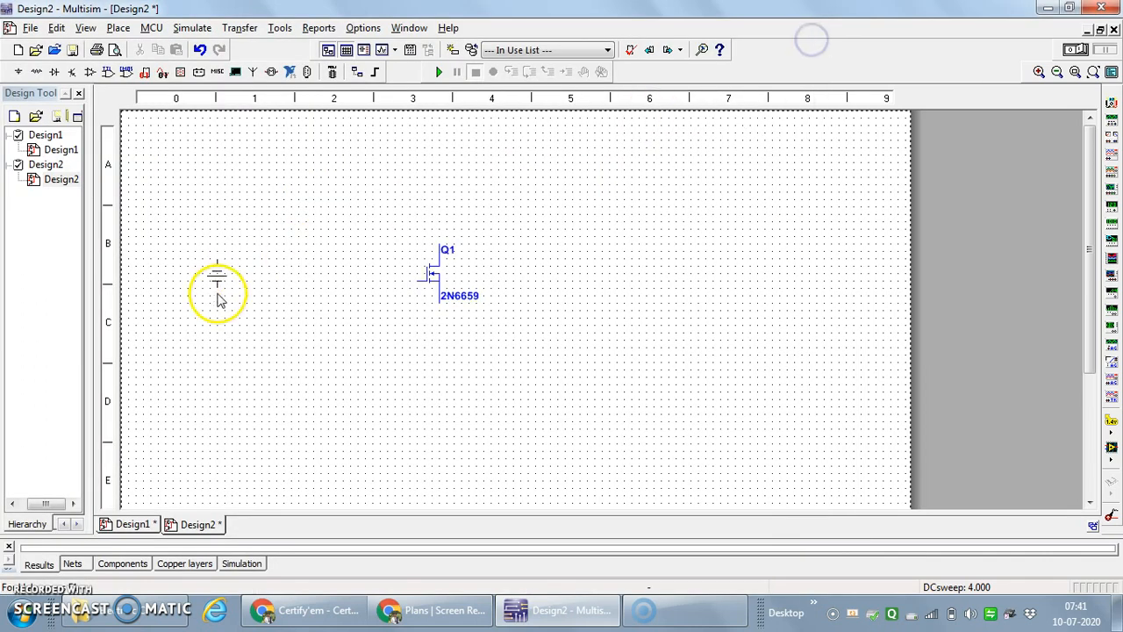
{"action": "left_click", "coordinate": [307, 324]}
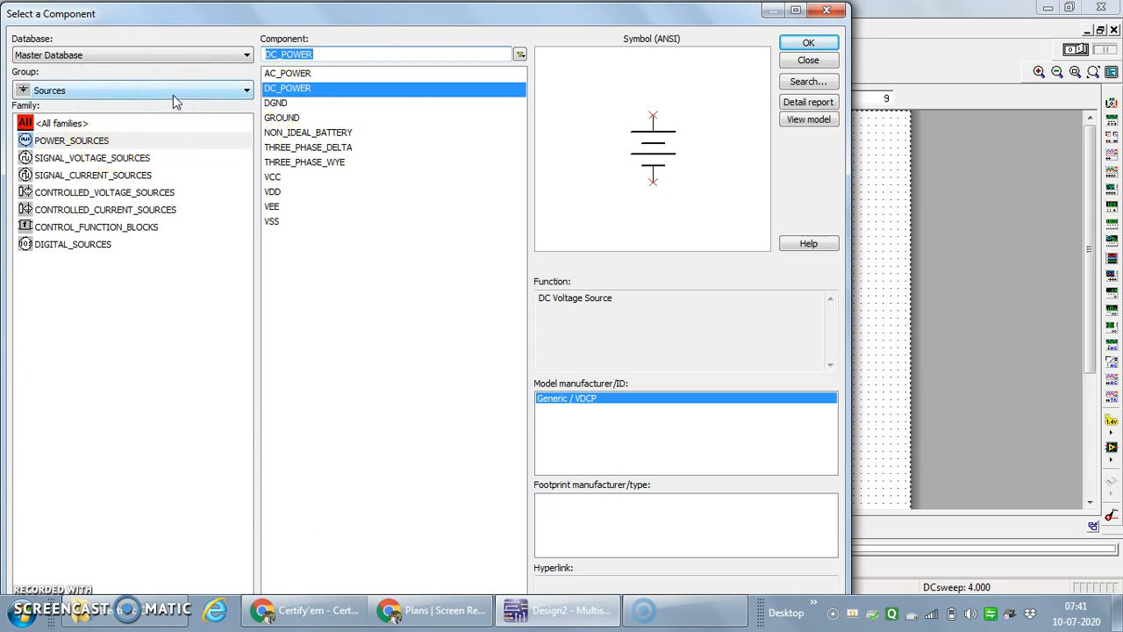
Place an analog GROUND below and between the DC source and the transistor, and finish adding components.
{"action": "left_click", "coordinate": [312, 93]}
{"action": "left_click", "coordinate": [313, 103]}
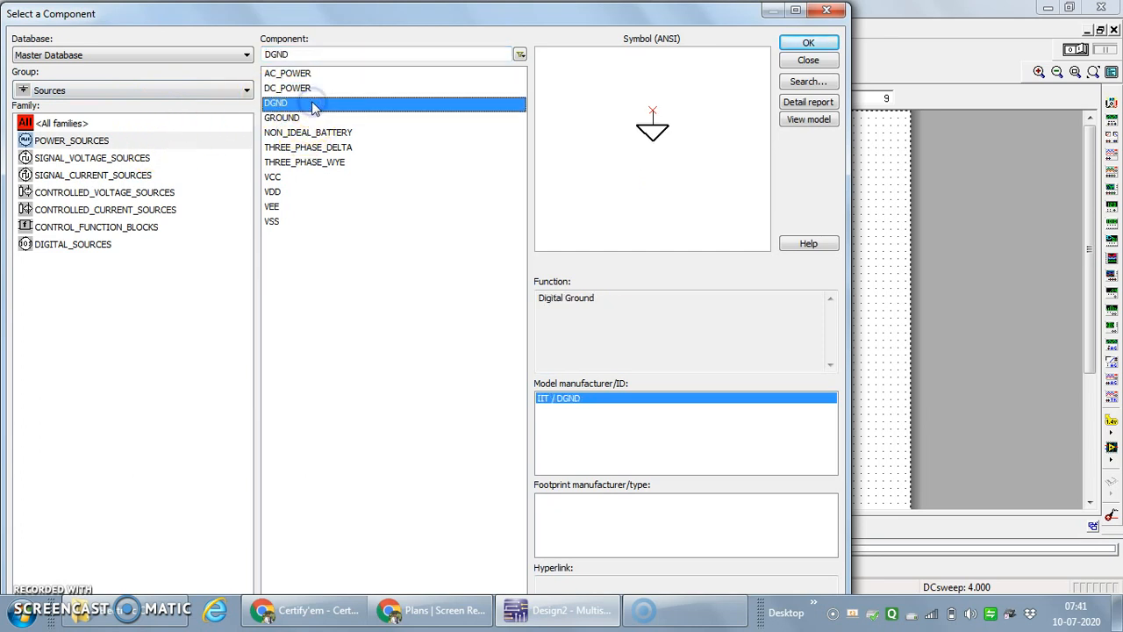
{"action": "left_click", "coordinate": [282, 120]}
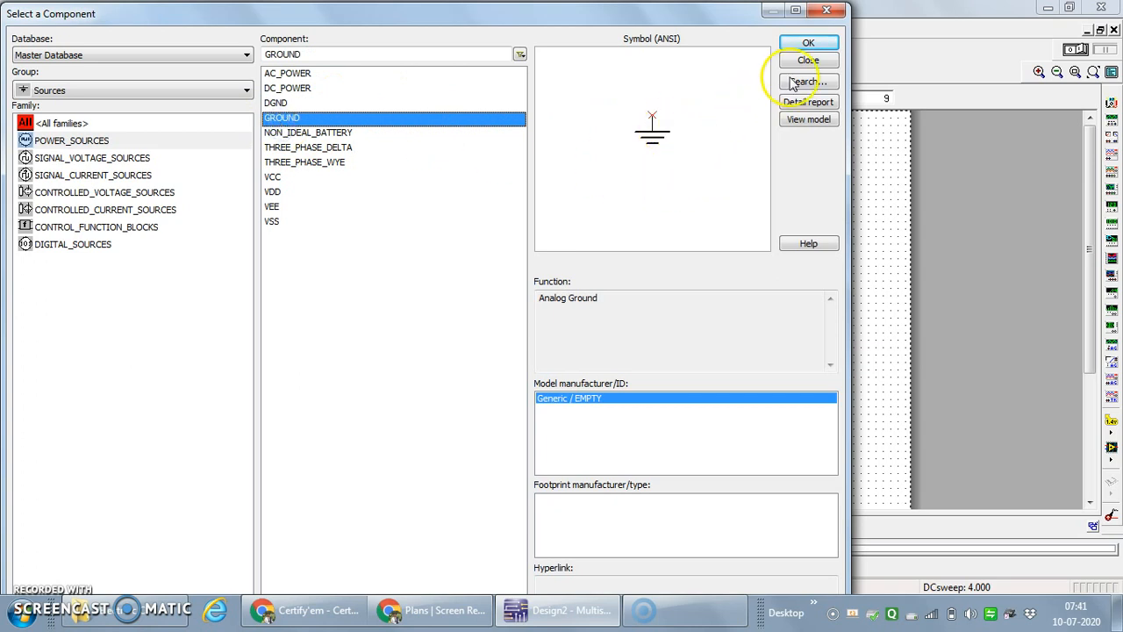
{"action": "left_click", "coordinate": [809, 44]}
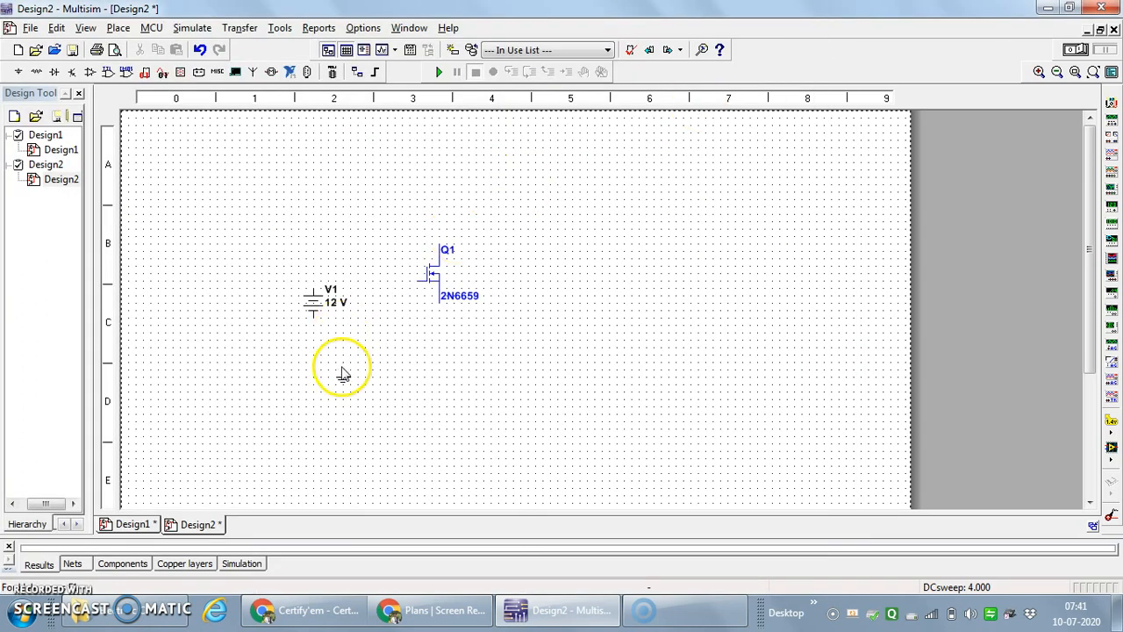
{"action": "left_click", "coordinate": [389, 353]}
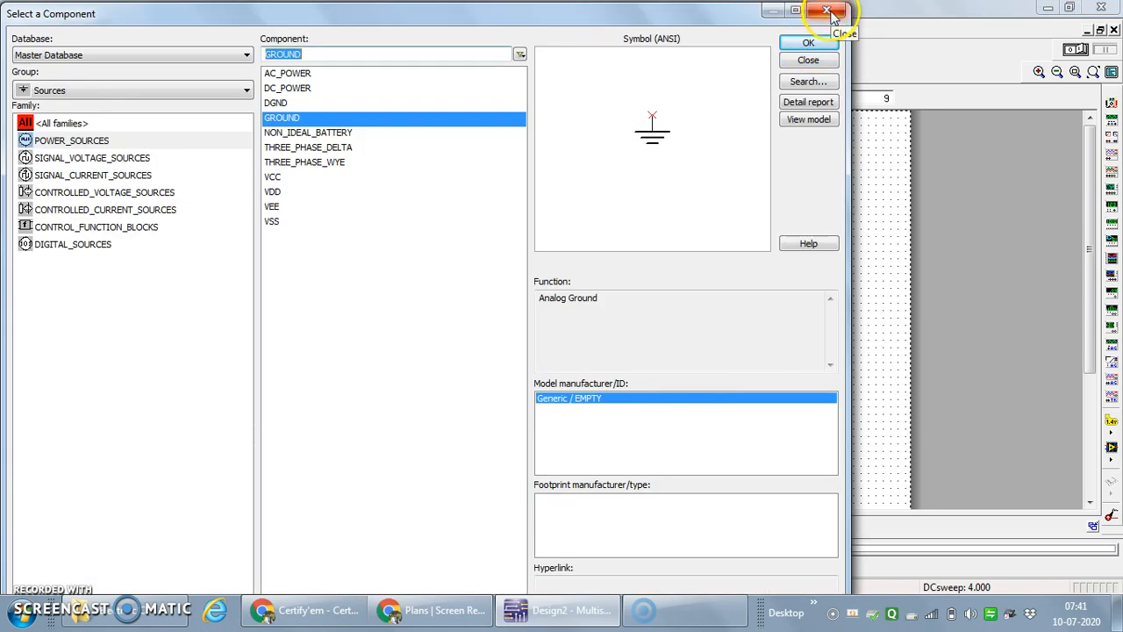
{"action": "left_click", "coordinate": [829, 11]}
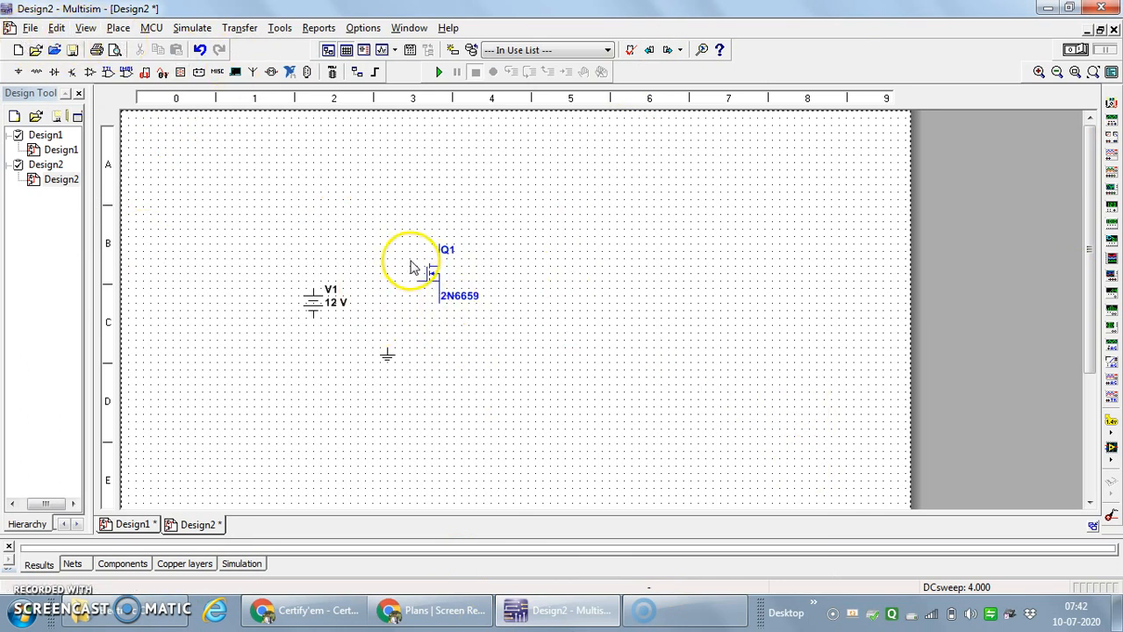
Move the DC source closer to the transistor and place its name and voltage labels to its left.
{"action": "left_click", "coordinate": [85, 28]}
{"action": "left_click", "coordinate": [132, 88]}
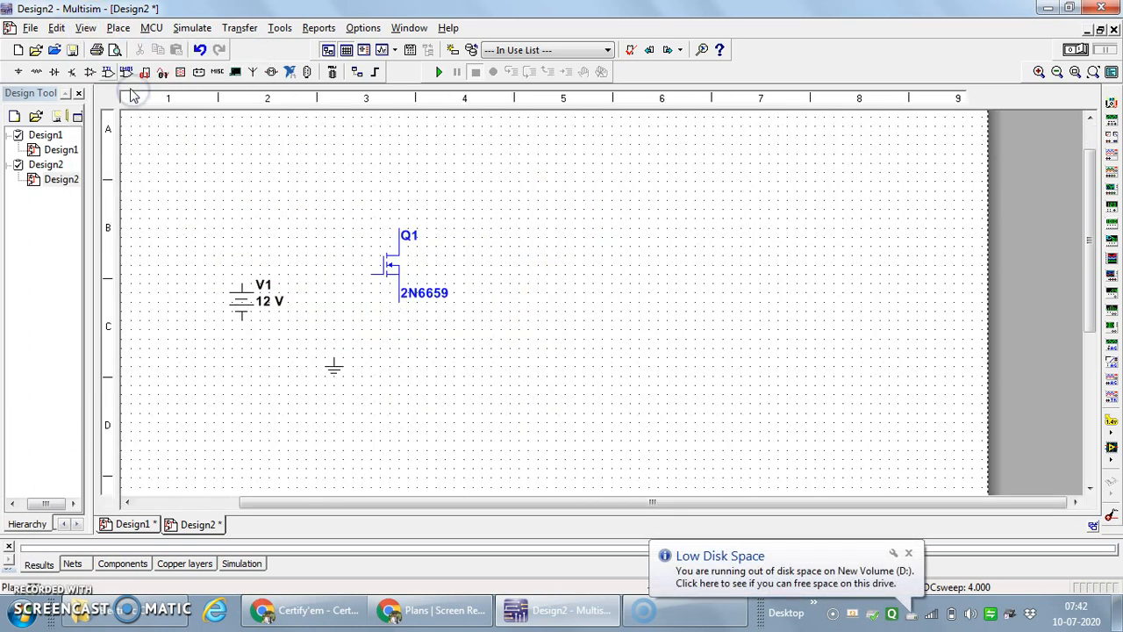
{"action": "left_click", "coordinate": [85, 28]}
{"action": "left_click", "coordinate": [114, 84]}
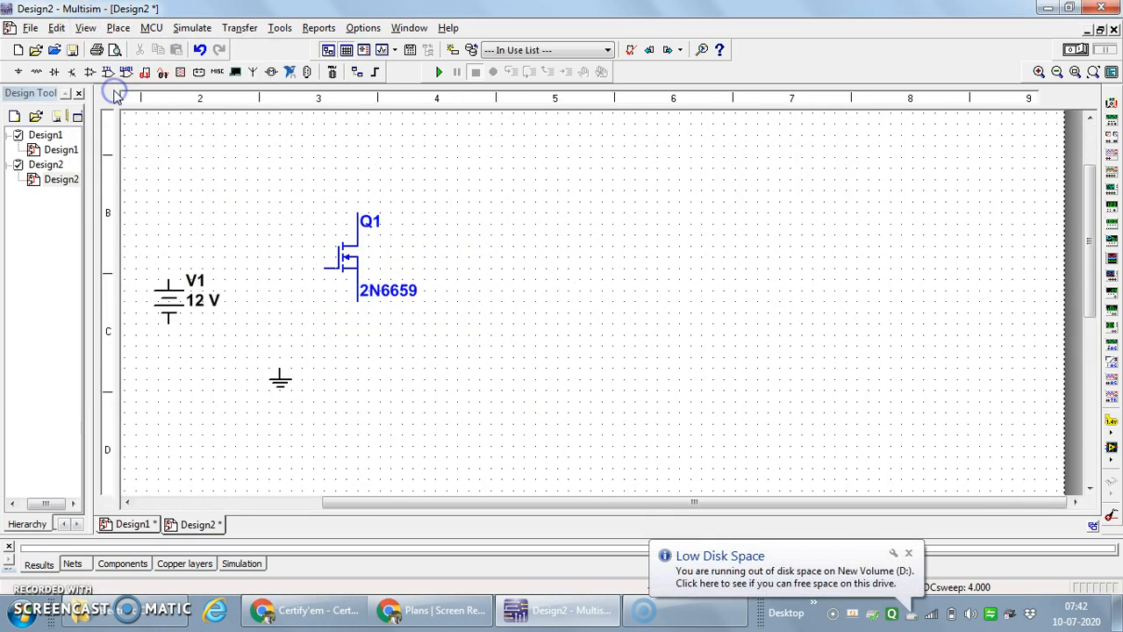
{"action": "left_click_drag", "start_coordinate": [521, 503], "coordinate": [316, 492]}
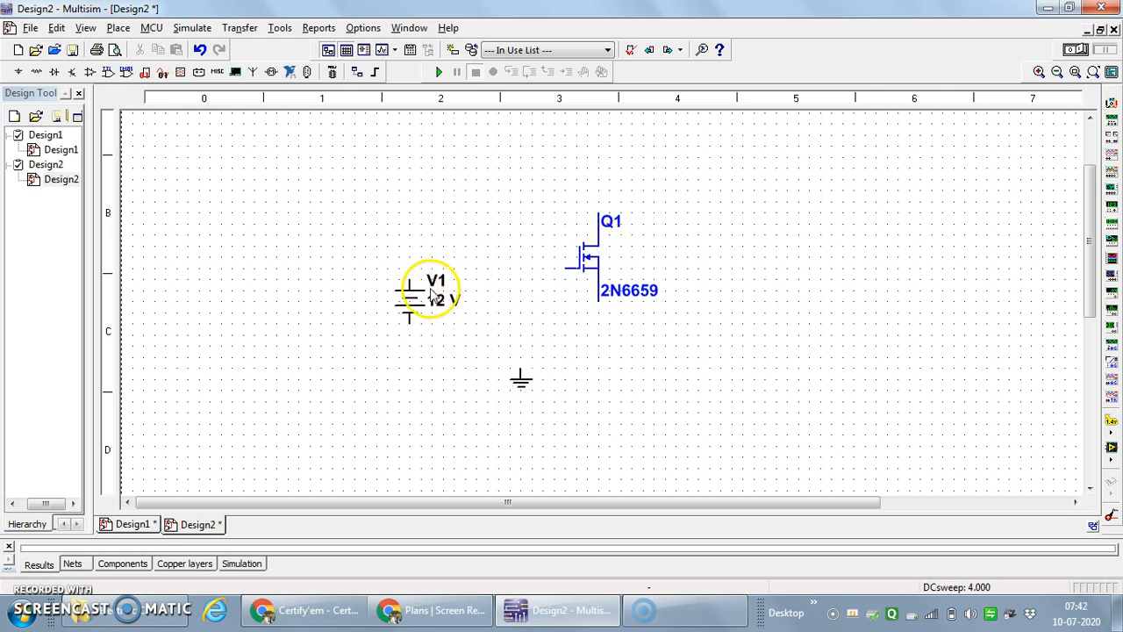
{"action": "mouse_move", "coordinate": [409, 298]}
{"action": "left_mouse_down"}
{"action": "mouse_move", "coordinate": [455, 288]}
{"action": "mouse_move", "coordinate": [399, 291]}
{"action": "left_mouse_up"}
{"action": "left_click", "coordinate": [590, 372]}
{"action": "left_click_drag", "start_coordinate": [473, 272], "coordinate": [401, 252]}
{"action": "left_click", "coordinate": [414, 249]}
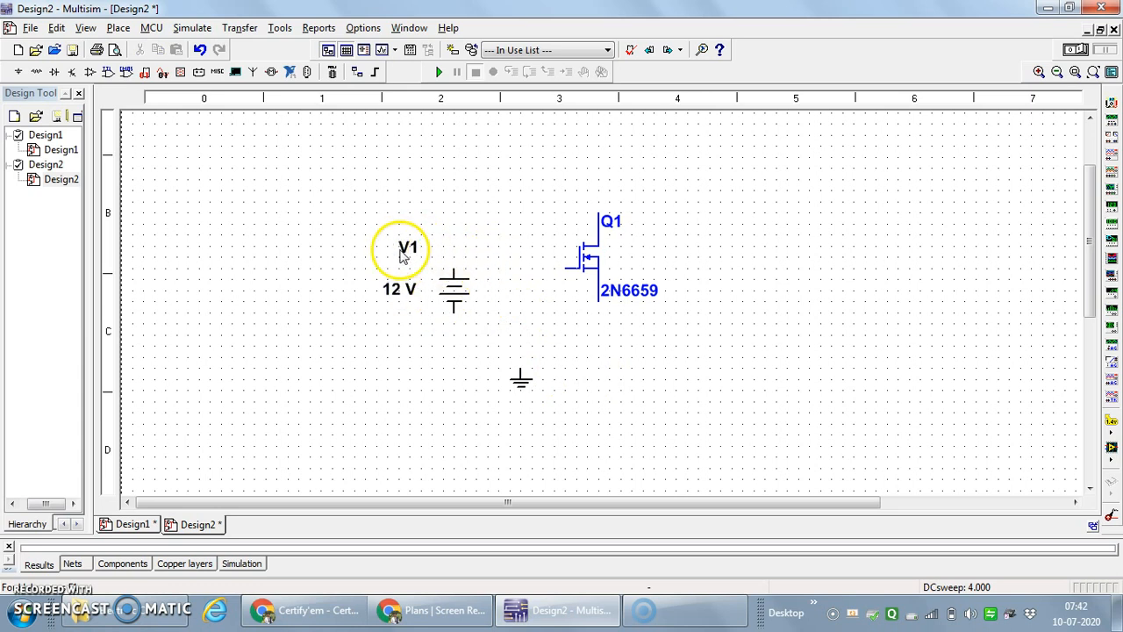
{"action": "left_click", "coordinate": [404, 242]}
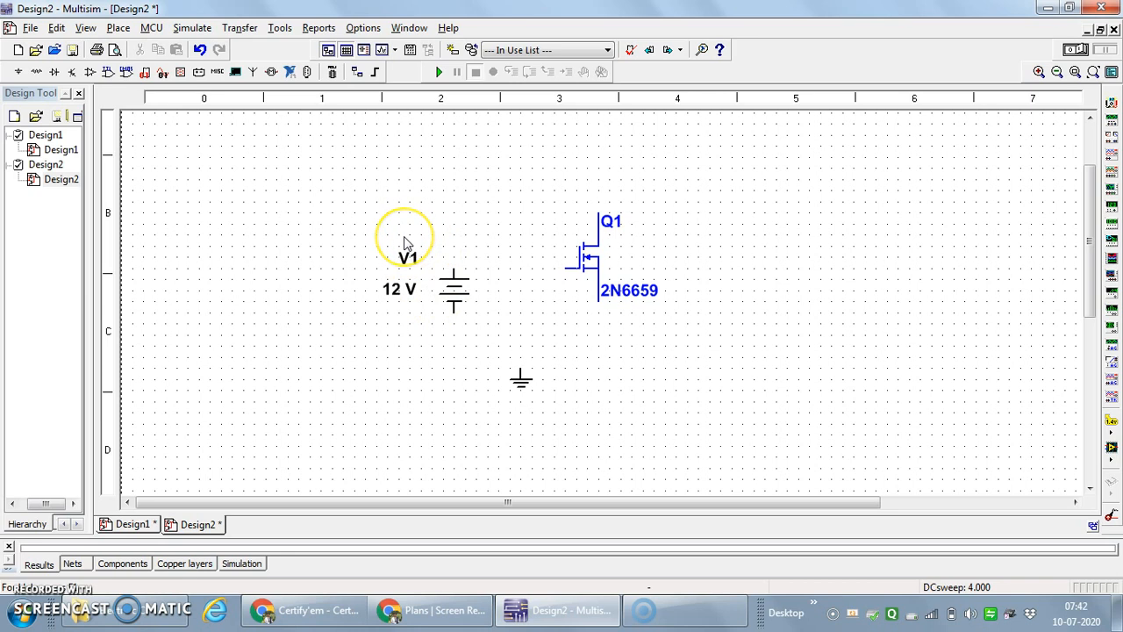
Rename the DC source to VGS and set its voltage to 4 V.
{"action": "double_click", "coordinate": [407, 252]}
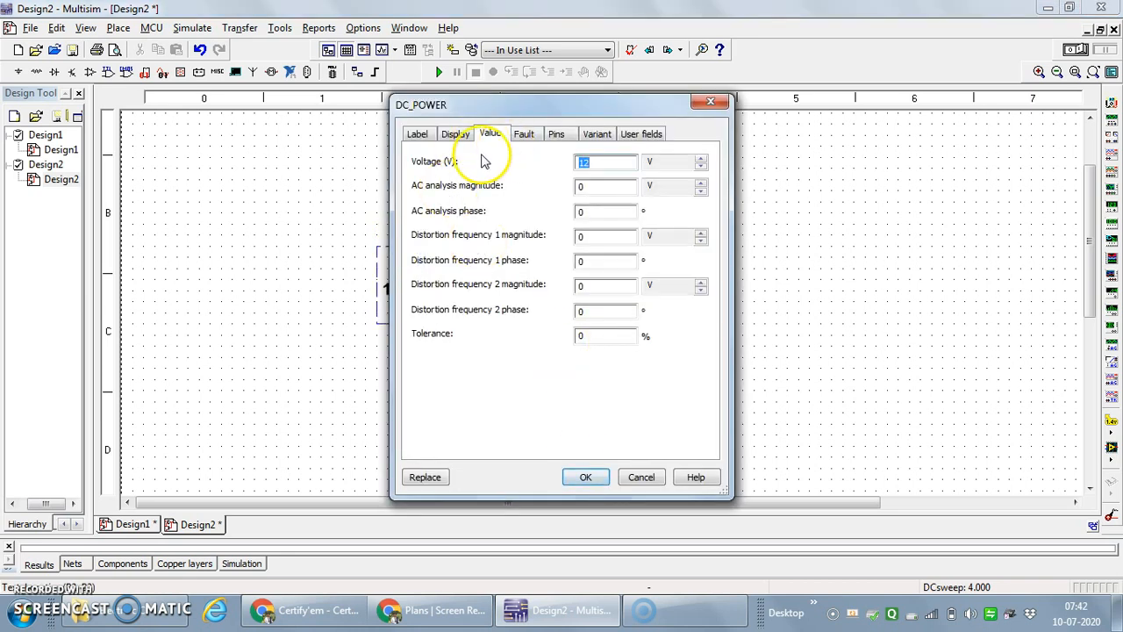
{"action": "left_click", "coordinate": [416, 134]}
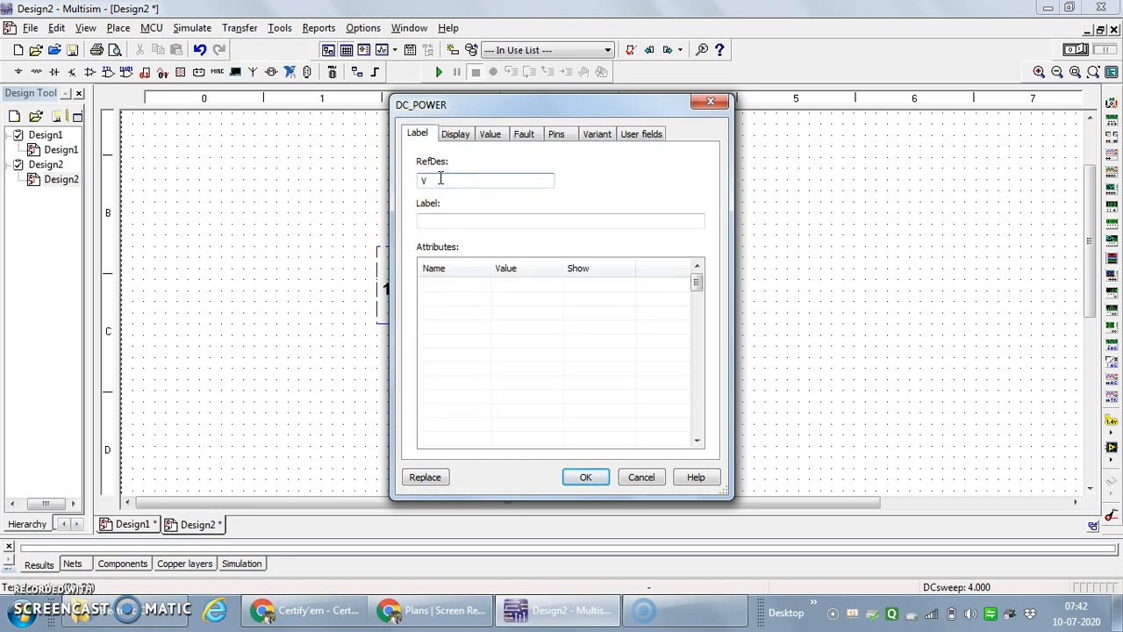
{"action": "left_click", "coordinate": [586, 476]}
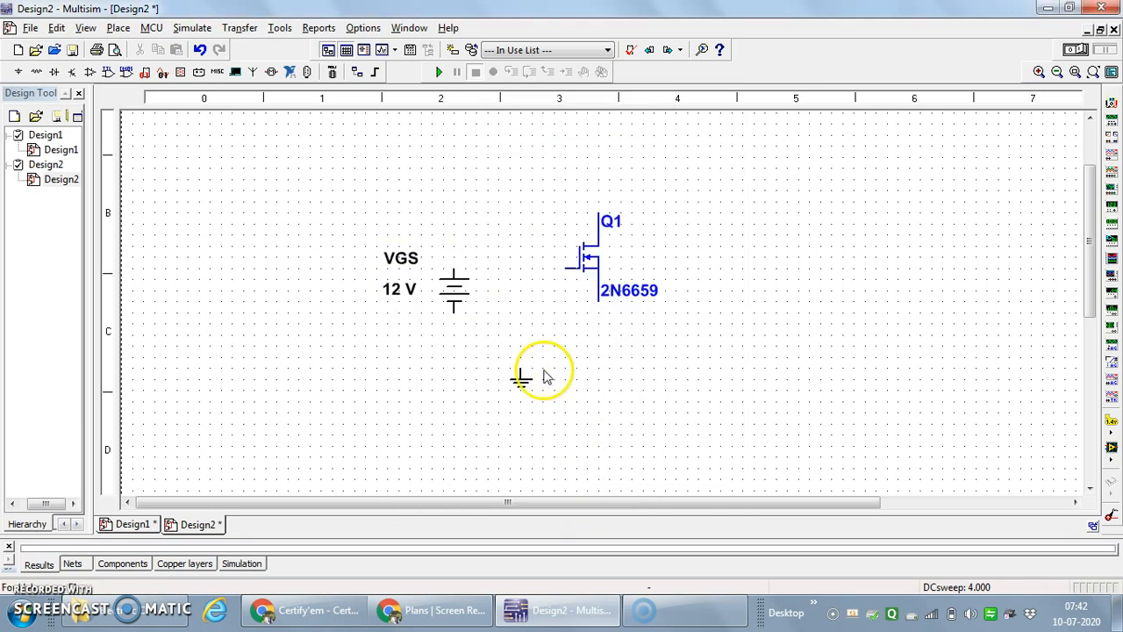
{"action": "double_click", "coordinate": [399, 291]}
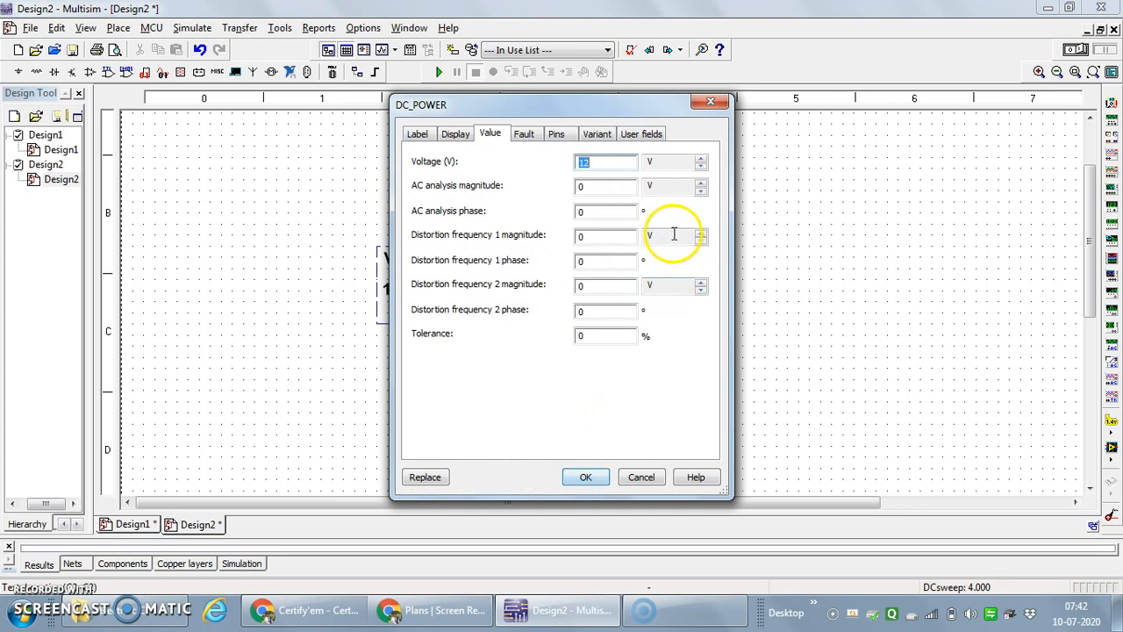
{"action": "left_click", "coordinate": [674, 234]}
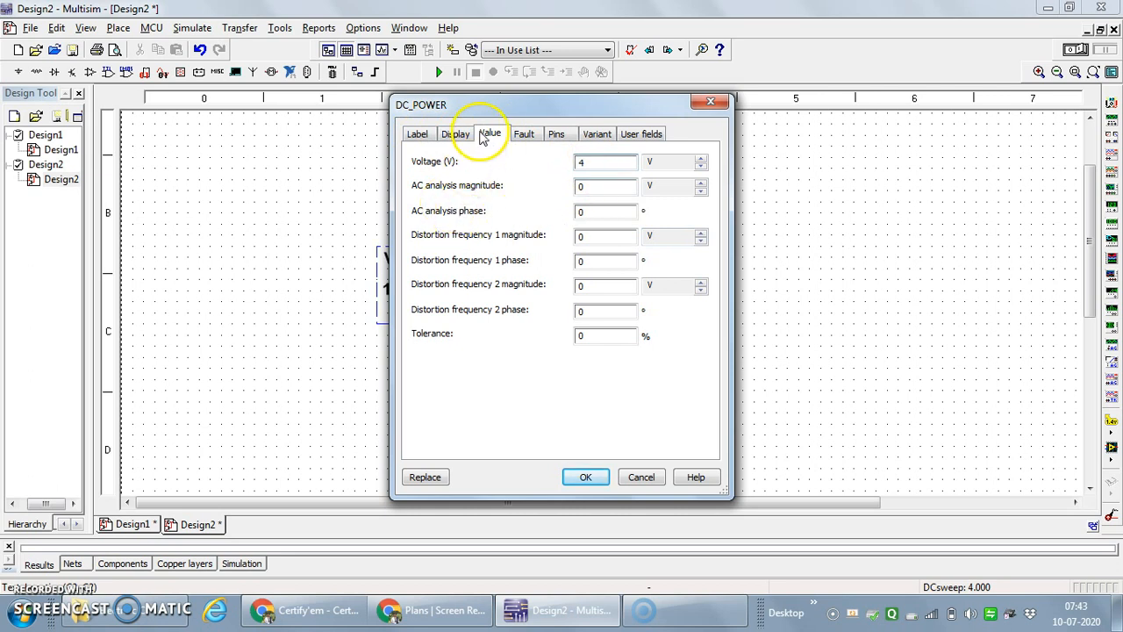
{"action": "left_click", "coordinate": [590, 478]}
{"action": "left_click", "coordinate": [668, 386]}
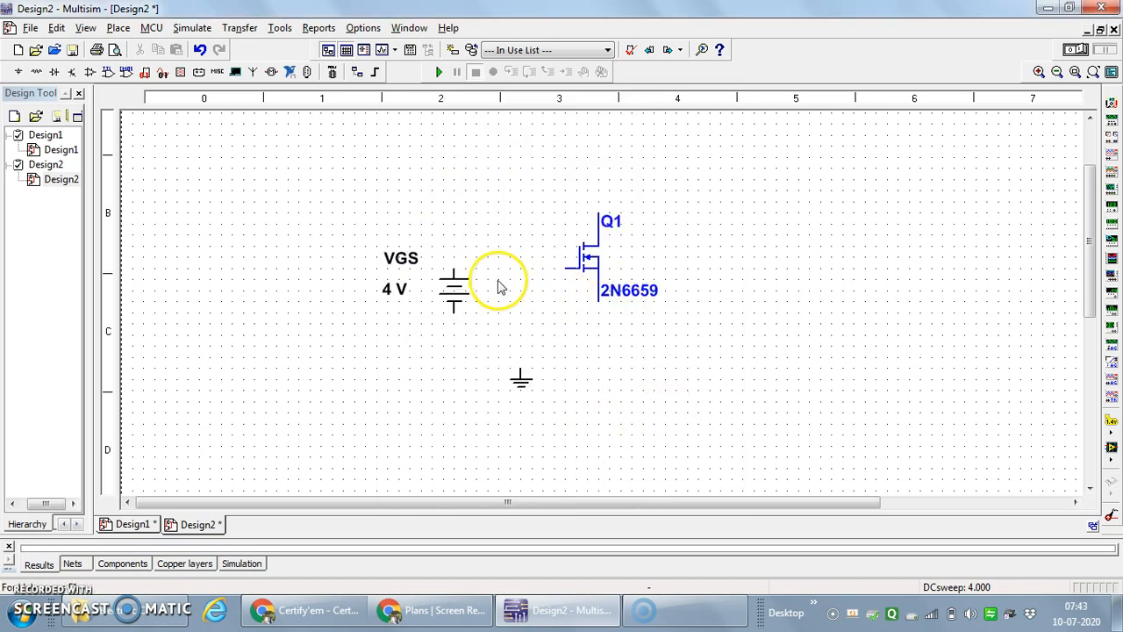
Move the VGS source below the level of the transistor's gate and shift the ground symbol slightly down.
{"action": "left_click_drag", "start_coordinate": [450, 264], "coordinate": [457, 314]}
{"action": "left_click", "coordinate": [533, 318]}
{"action": "left_click_drag", "start_coordinate": [520, 367], "coordinate": [521, 392]}
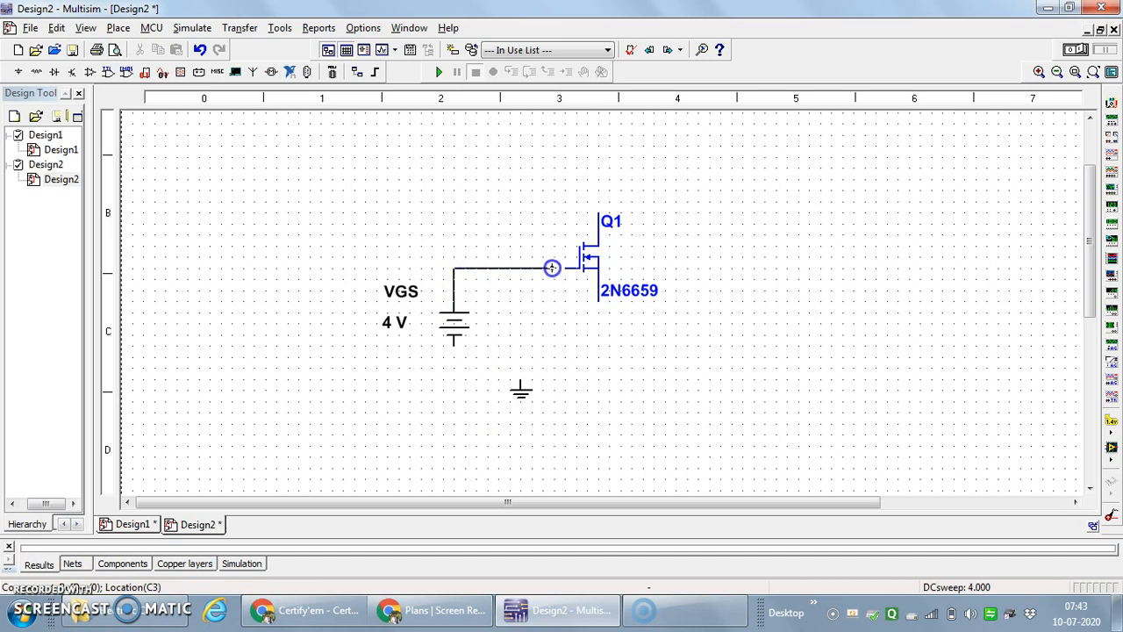
Wire the upper terminal of the VGS source to the gate of transistor Q1.
{"action": "left_click", "coordinate": [566, 267]}
{"action": "left_click", "coordinate": [567, 267]}
{"action": "left_click", "coordinate": [567, 266]}
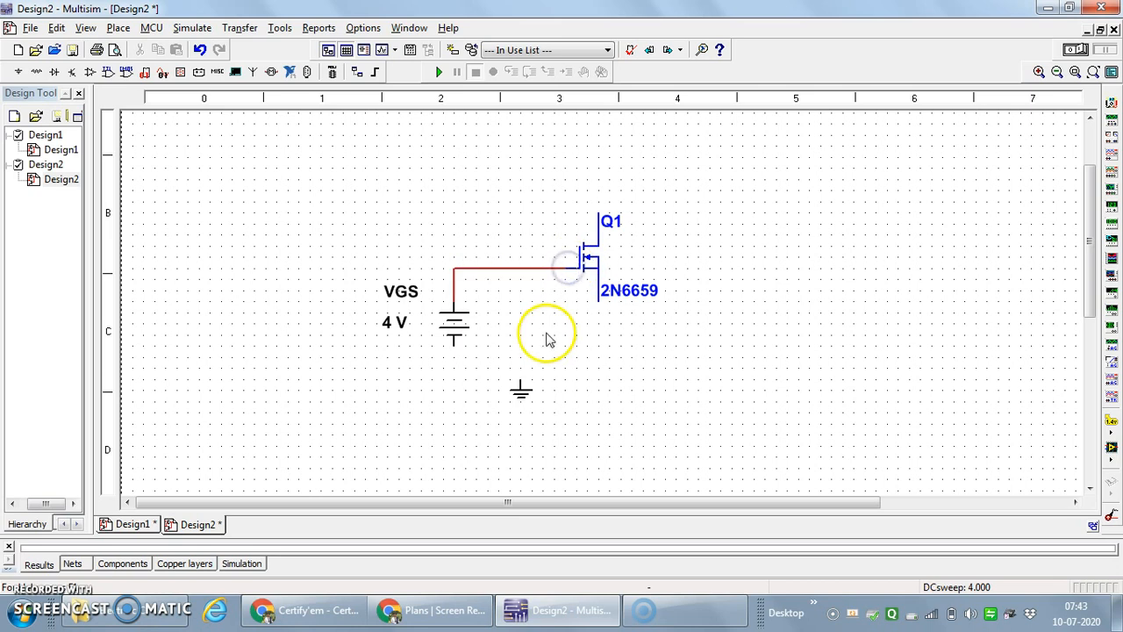
Wire the lower terminal of the VGS source to ground and shift the ground symbol slightly right.
{"action": "left_click", "coordinate": [453, 342]}
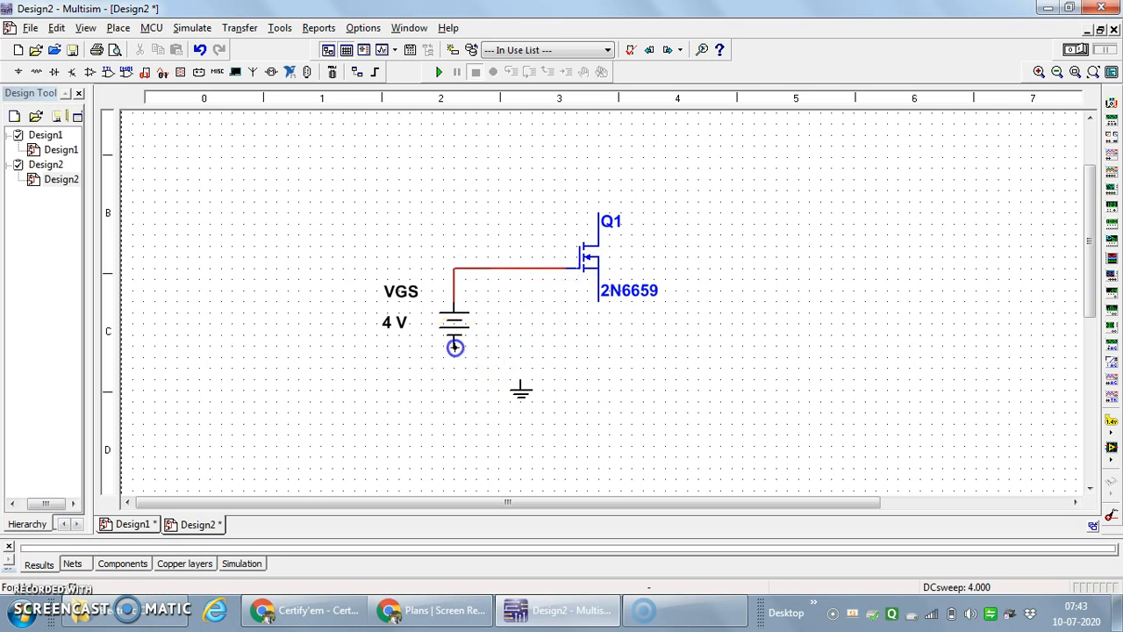
{"action": "left_click", "coordinate": [521, 369]}
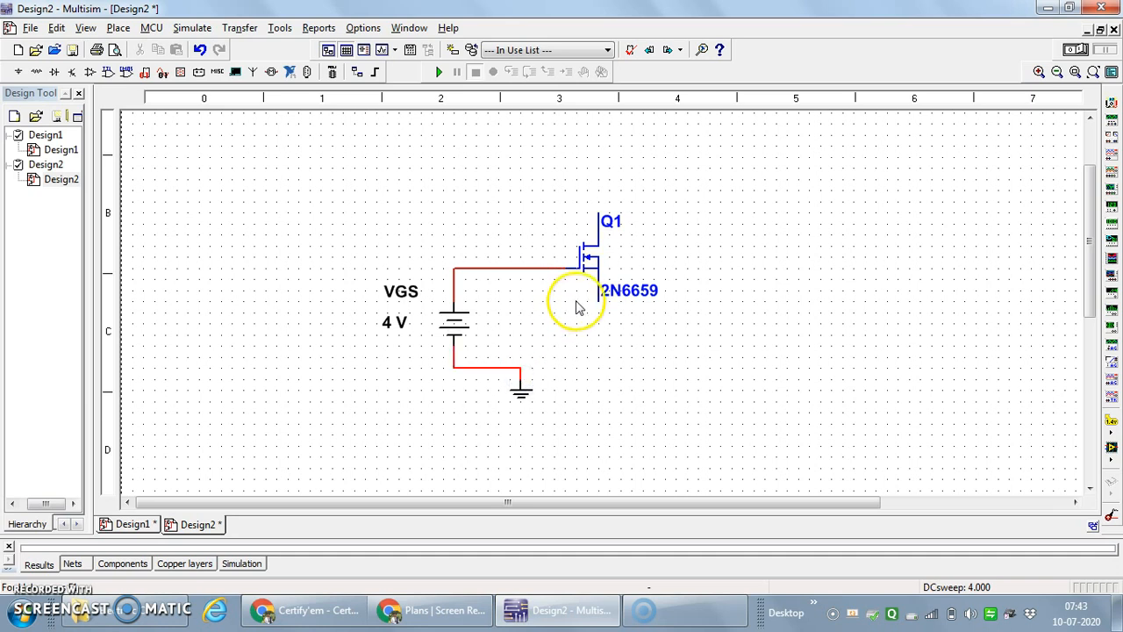
{"action": "left_click_drag", "start_coordinate": [509, 379], "coordinate": [544, 388]}
{"action": "left_click", "coordinate": [609, 376]}
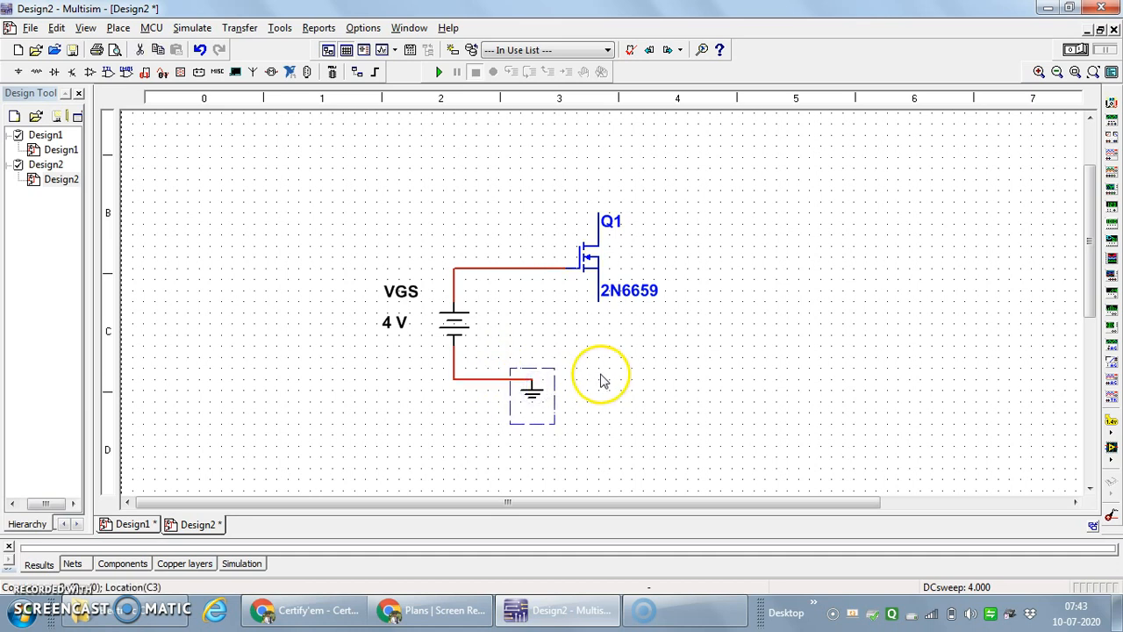
Move the 2N6659 label up beside the transistor symbol, clear of its source pin.
{"action": "left_click", "coordinate": [598, 302]}
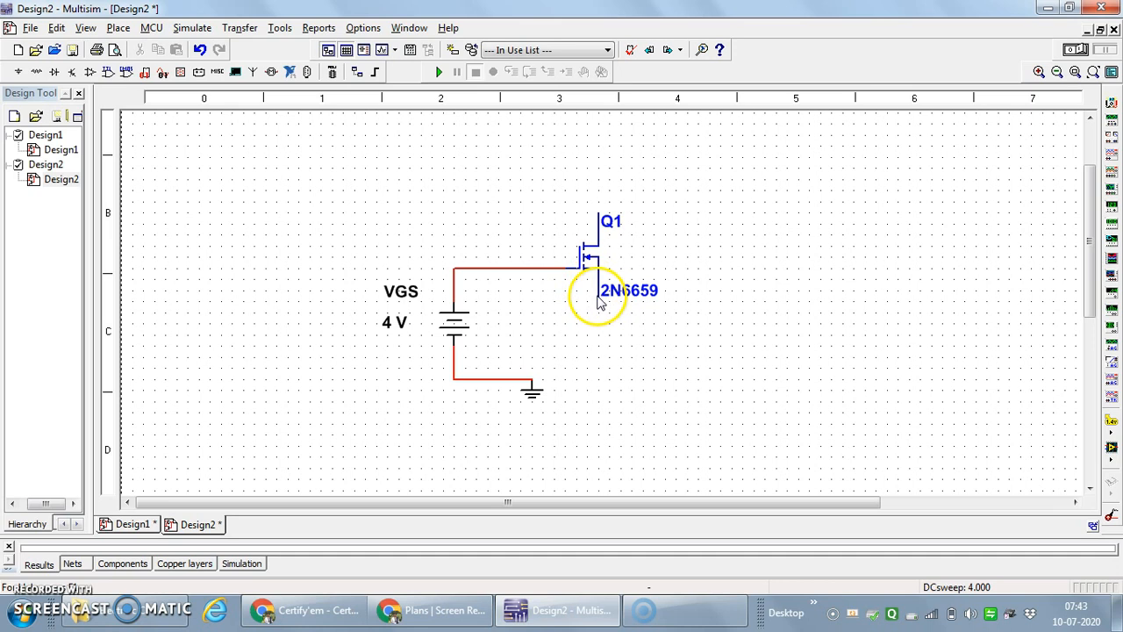
{"action": "left_click_drag", "start_coordinate": [626, 296], "coordinate": [638, 263]}
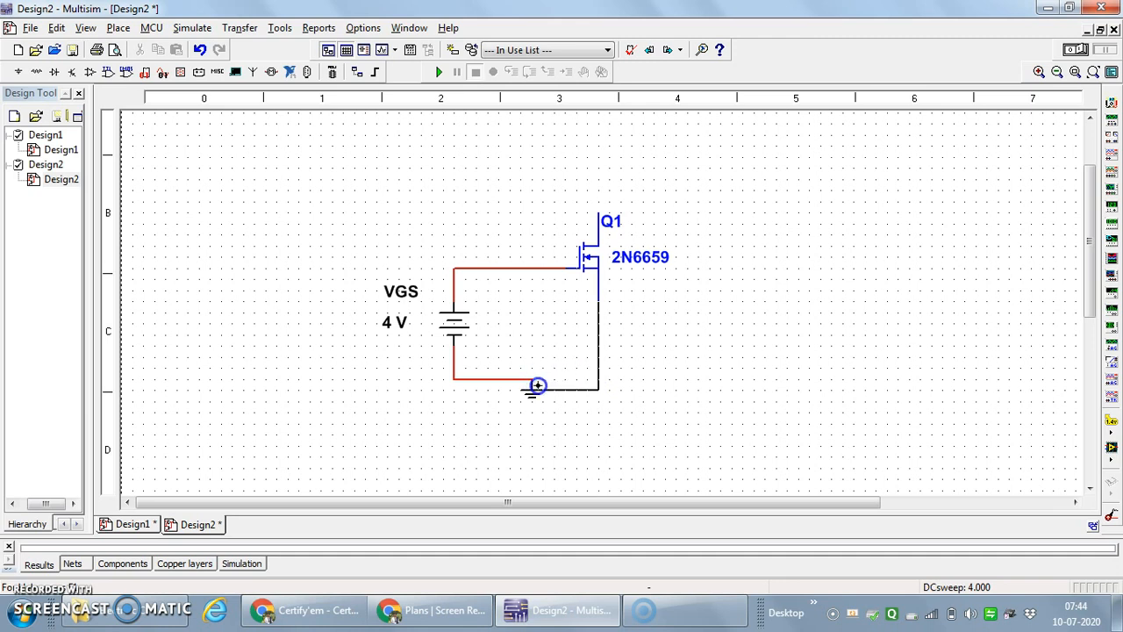
{"action": "left_click", "coordinate": [533, 381]}
{"action": "left_click", "coordinate": [529, 380]}
{"action": "key", "text": "Escape"}
Shift the ground symbol slightly down and wire the source terminal of Q1 to the ground node.
{"action": "left_click", "coordinate": [537, 388]}
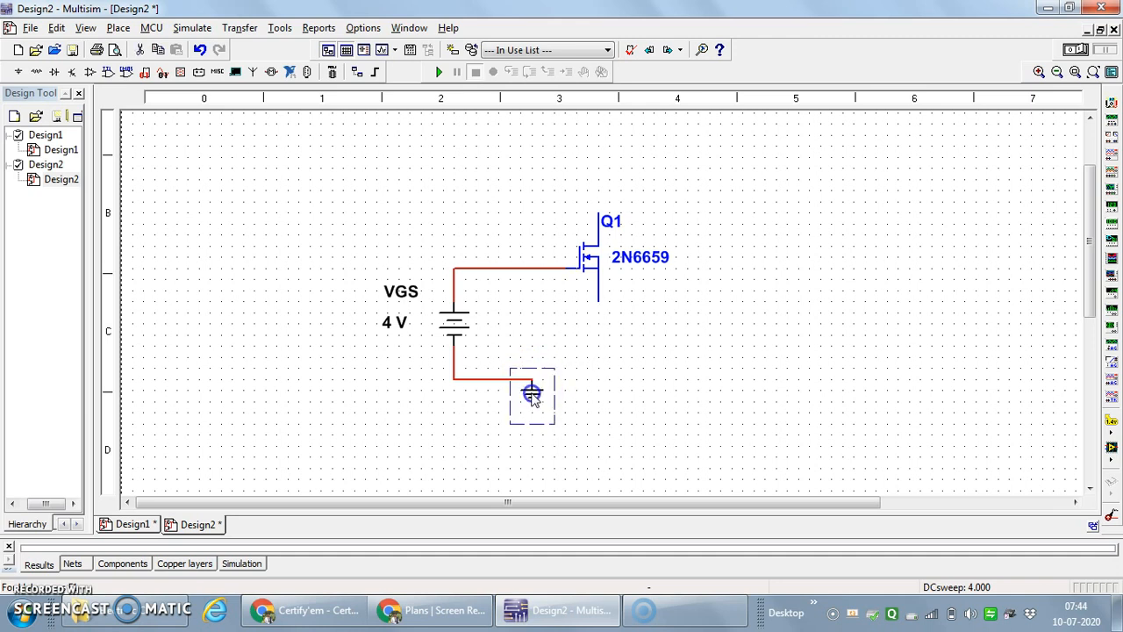
{"action": "left_click_drag", "start_coordinate": [532, 413], "coordinate": [519, 376]}
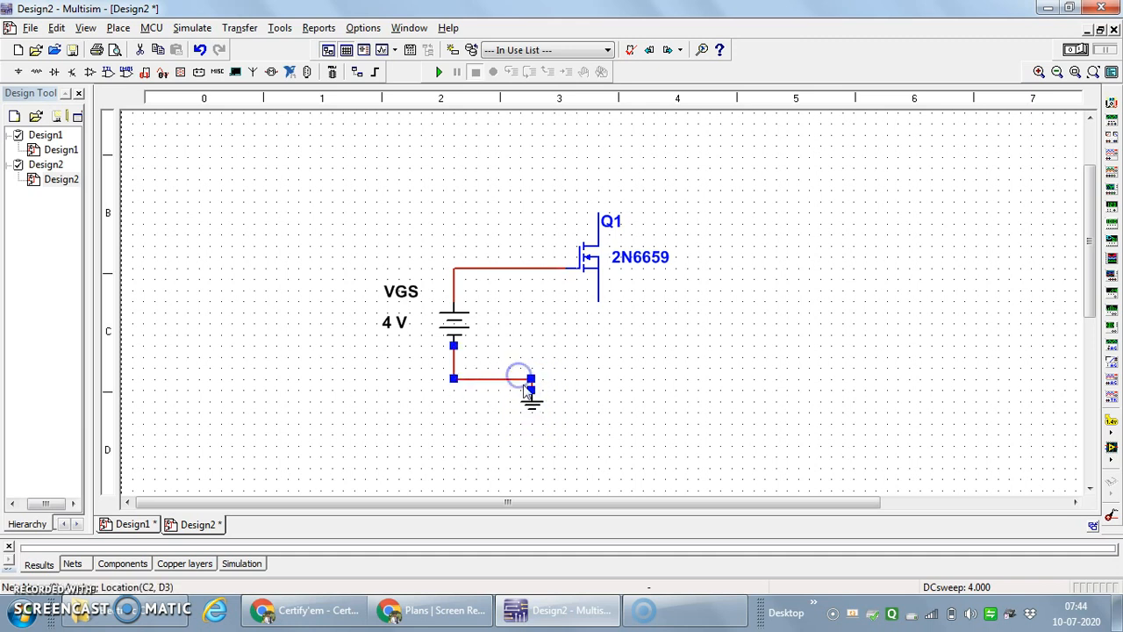
{"action": "left_click", "coordinate": [598, 301]}
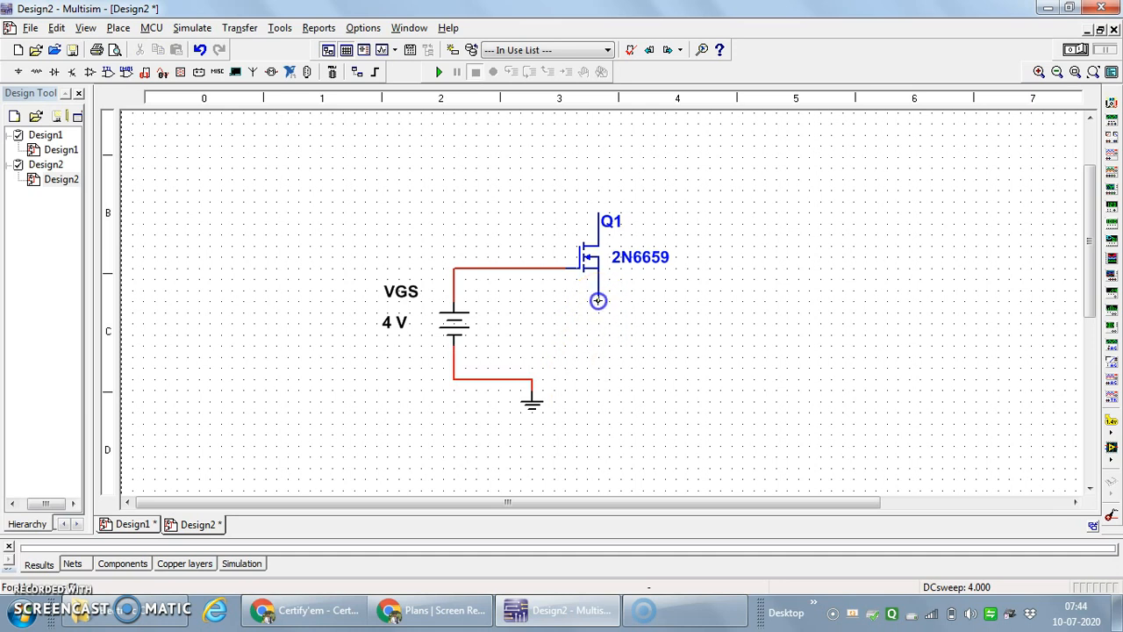
{"action": "left_click", "coordinate": [533, 380]}
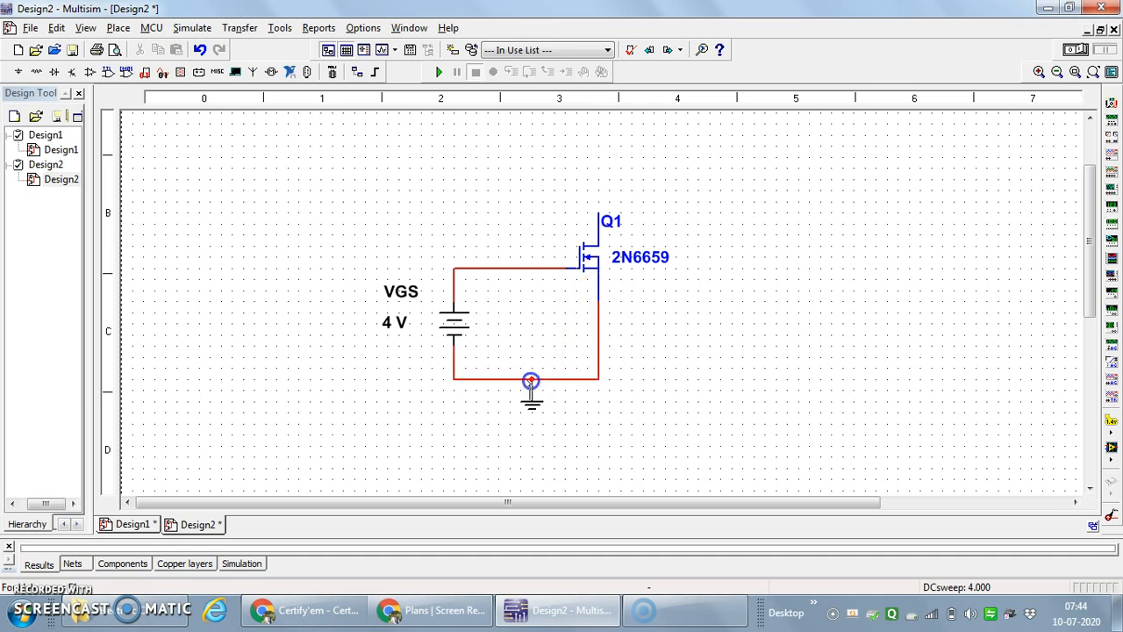
Wire the drain terminal of Q1 to the wire between the VGS source and the gate.
{"action": "left_click", "coordinate": [598, 213]}
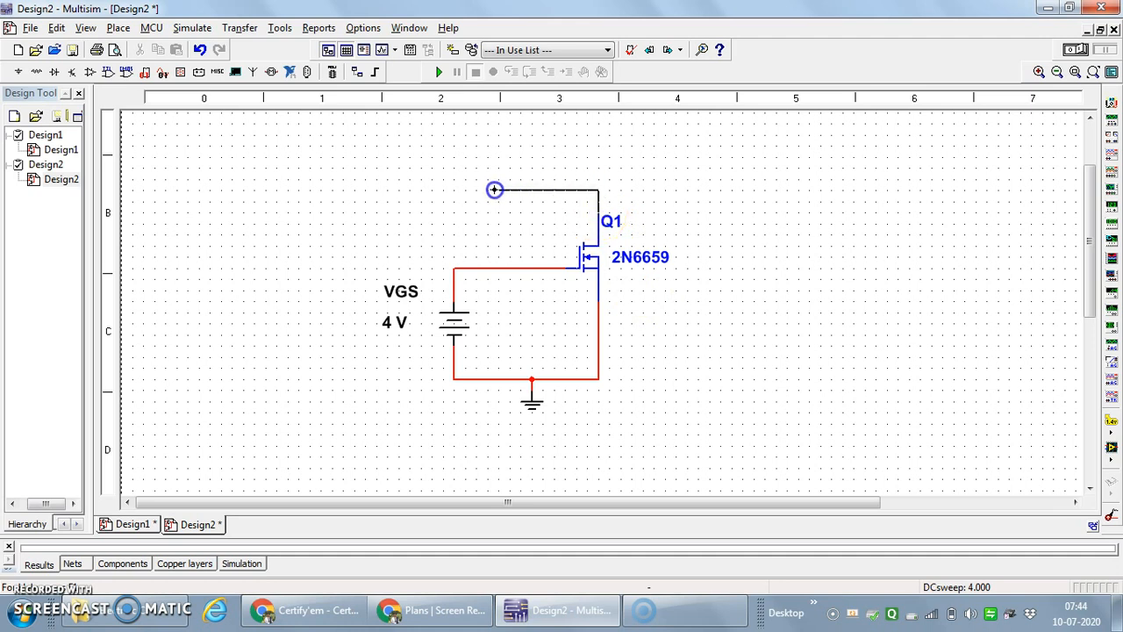
{"action": "left_click", "coordinate": [498, 269]}
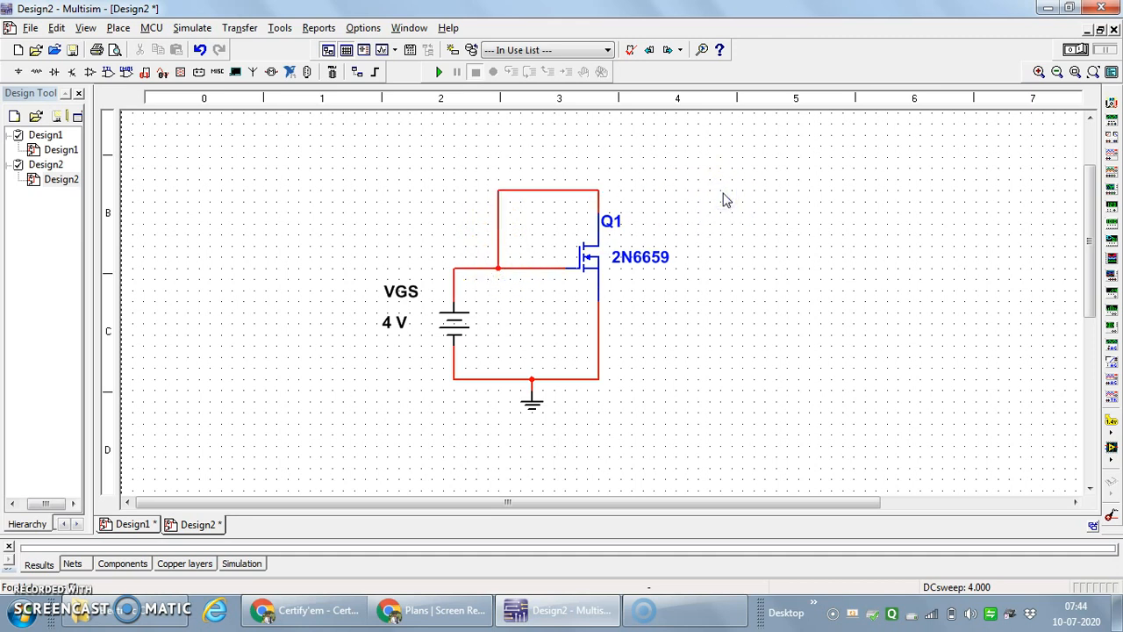
Move the VGS label slightly down and the 4 V label down and closer to the battery symbol.
{"action": "left_click", "coordinate": [399, 293]}
{"action": "left_click_drag", "start_coordinate": [402, 298], "coordinate": [413, 333]}
{"action": "left_click", "coordinate": [392, 322]}
{"action": "left_click", "coordinate": [419, 379]}
{"action": "left_click", "coordinate": [442, 315]}
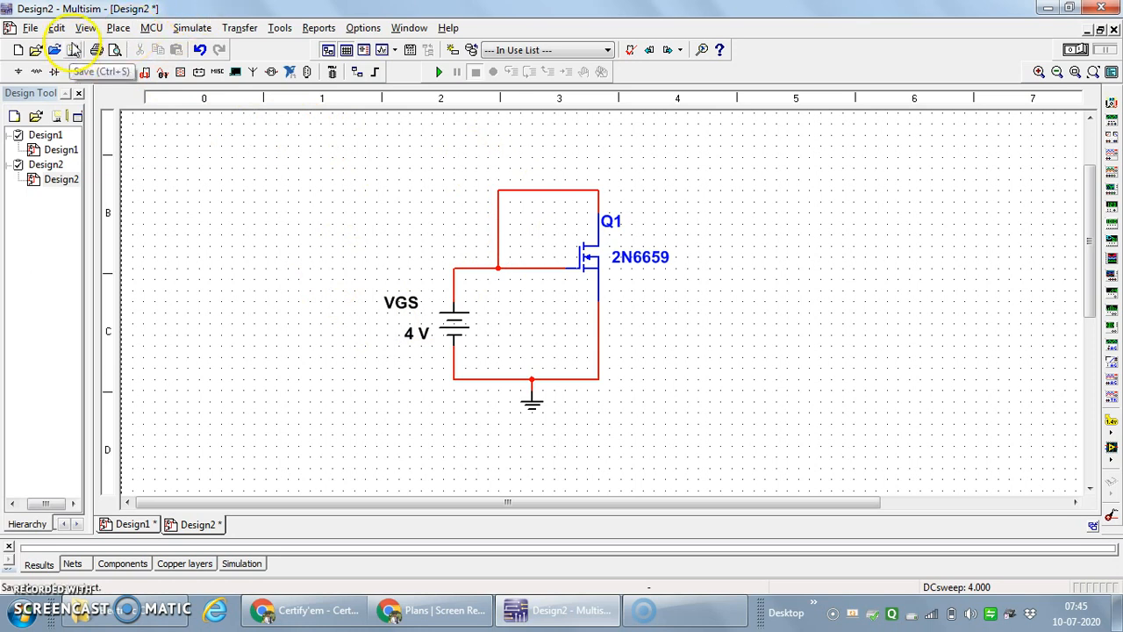
{"action": "left_click", "coordinate": [191, 28]}
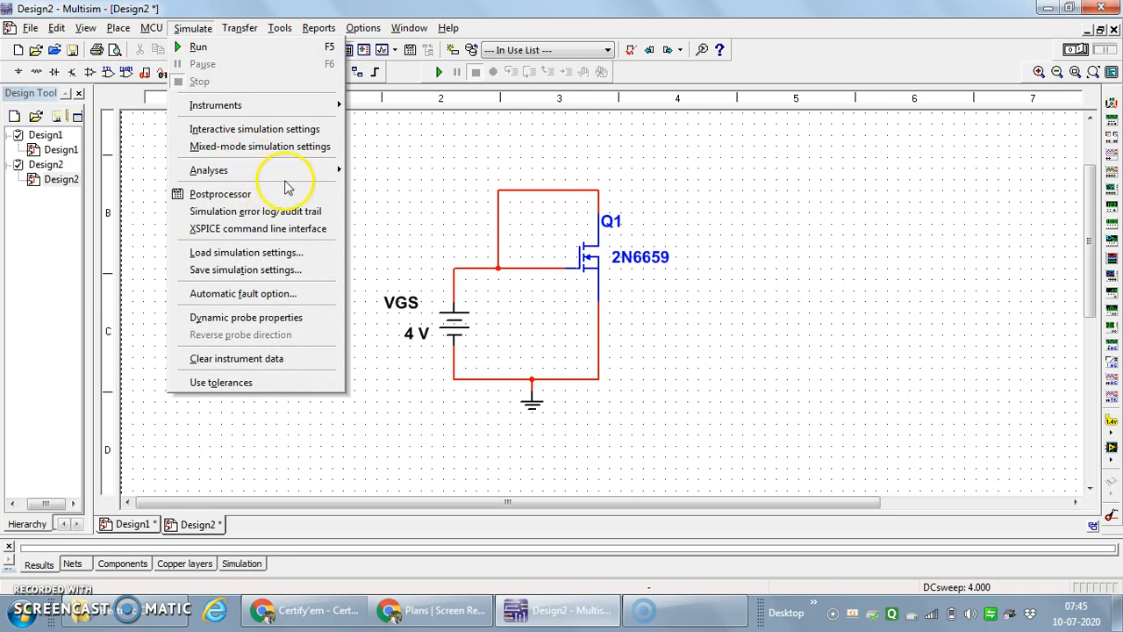
{"action": "mouse_move", "coordinate": [319, 172]}
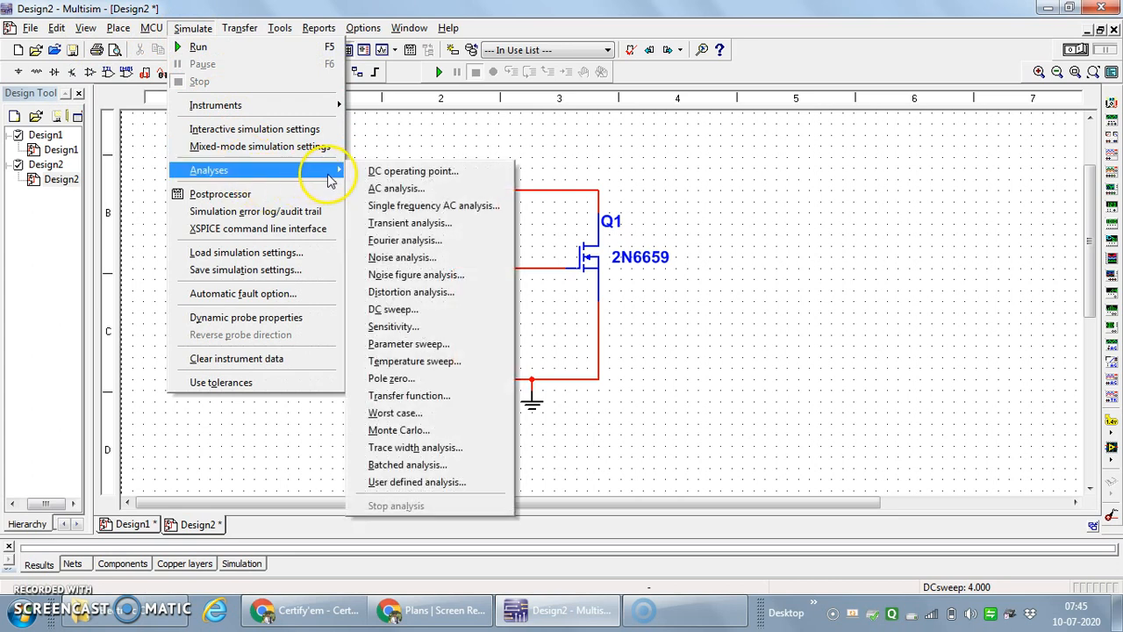
{"action": "left_click", "coordinate": [425, 316]}
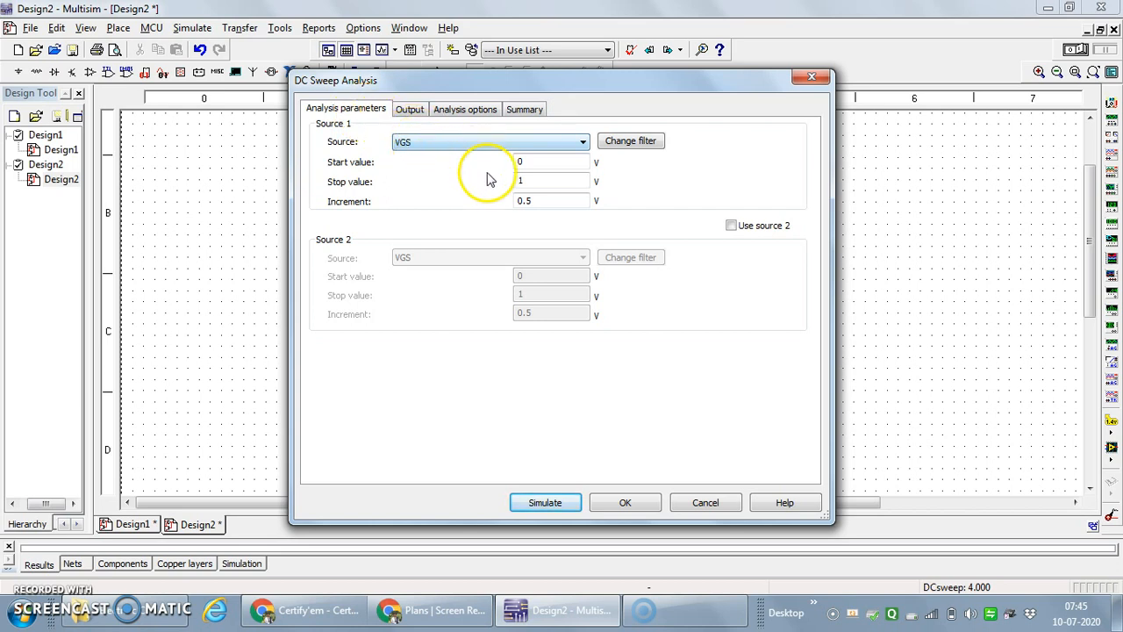
{"action": "left_click", "coordinate": [533, 162]}
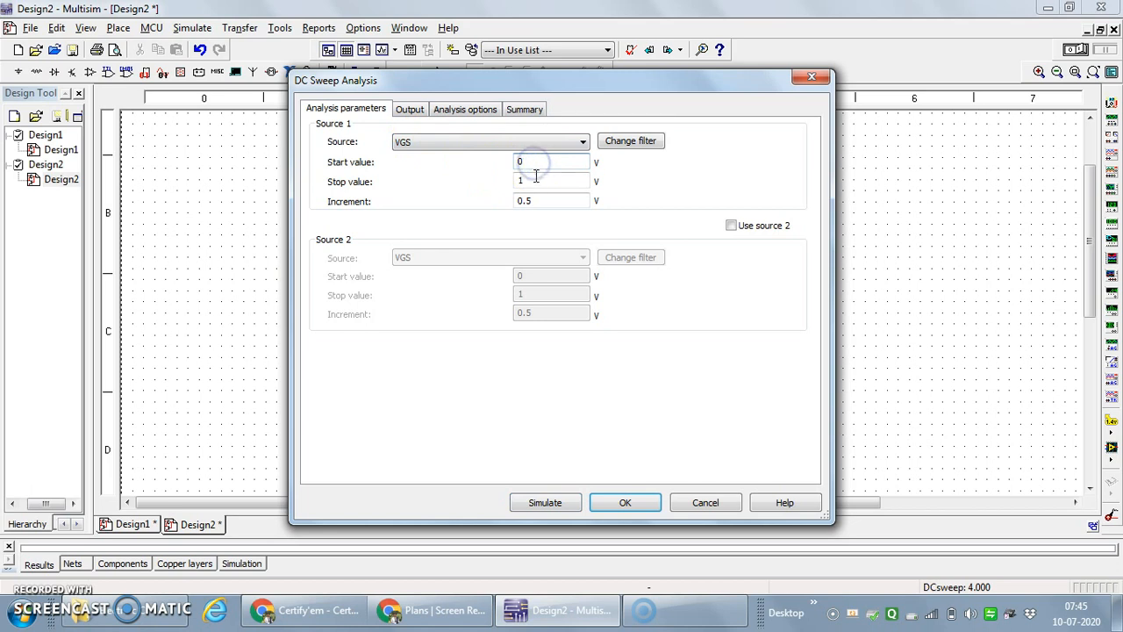
{"action": "left_click_drag", "start_coordinate": [575, 79], "coordinate": [658, 85]}
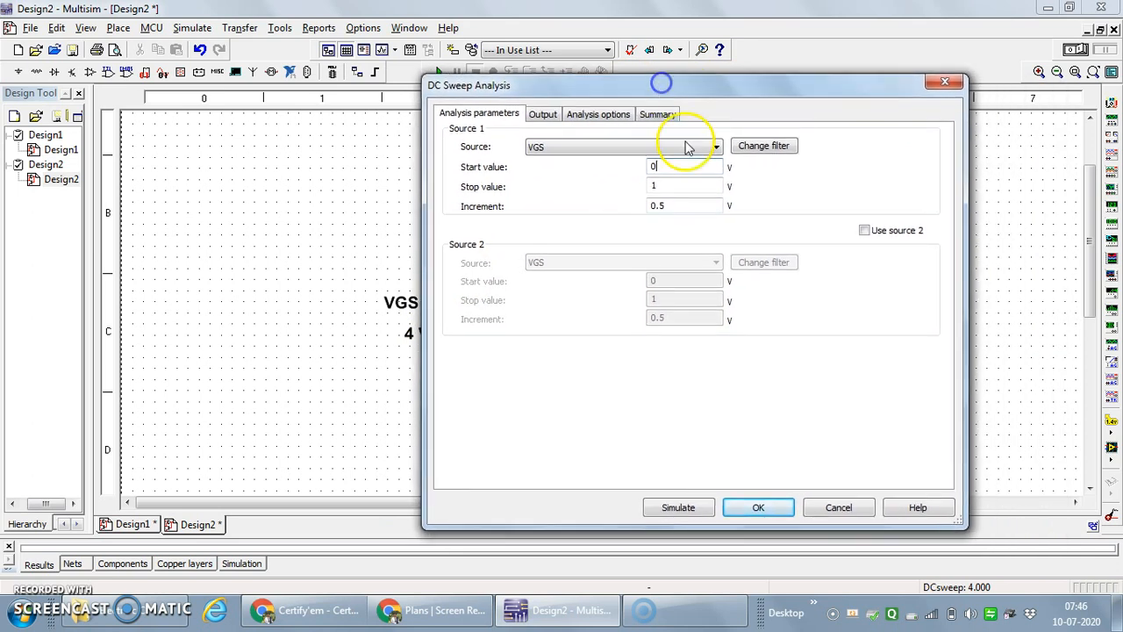
{"action": "left_click", "coordinate": [669, 188]}
{"action": "key", "text": "BackSpace"}
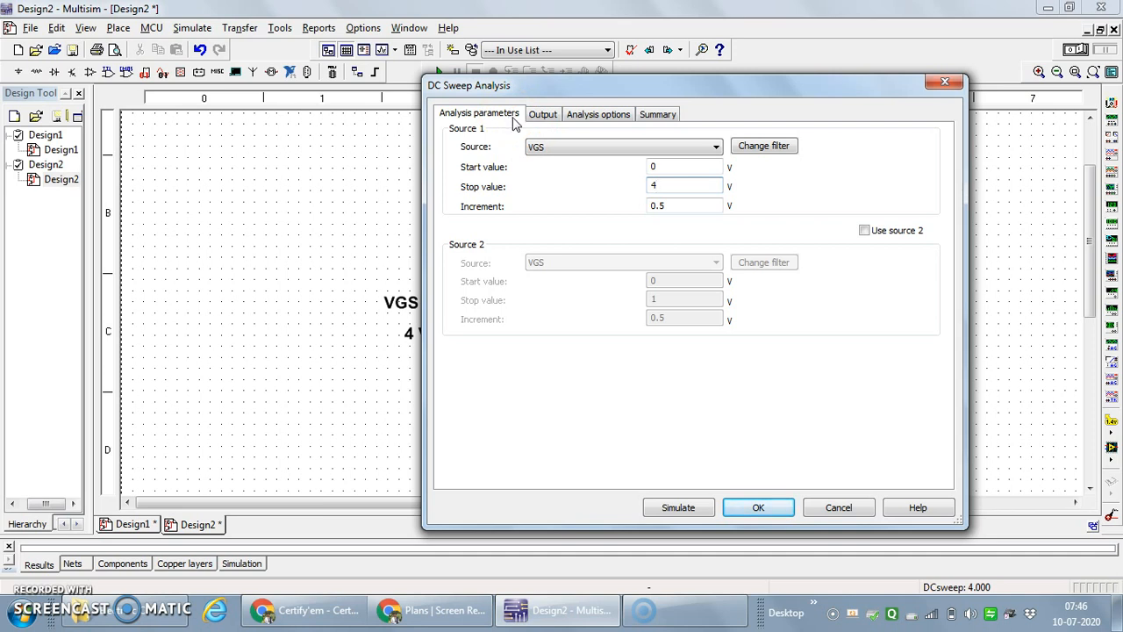
{"action": "left_click", "coordinate": [542, 115]}
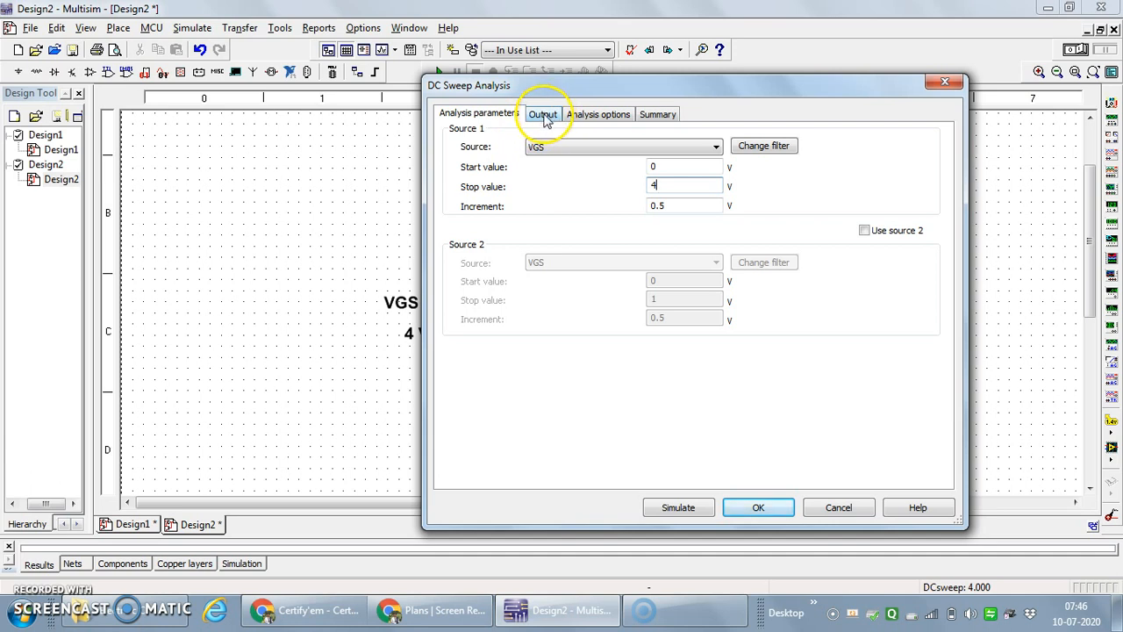
{"action": "left_click", "coordinate": [543, 115]}
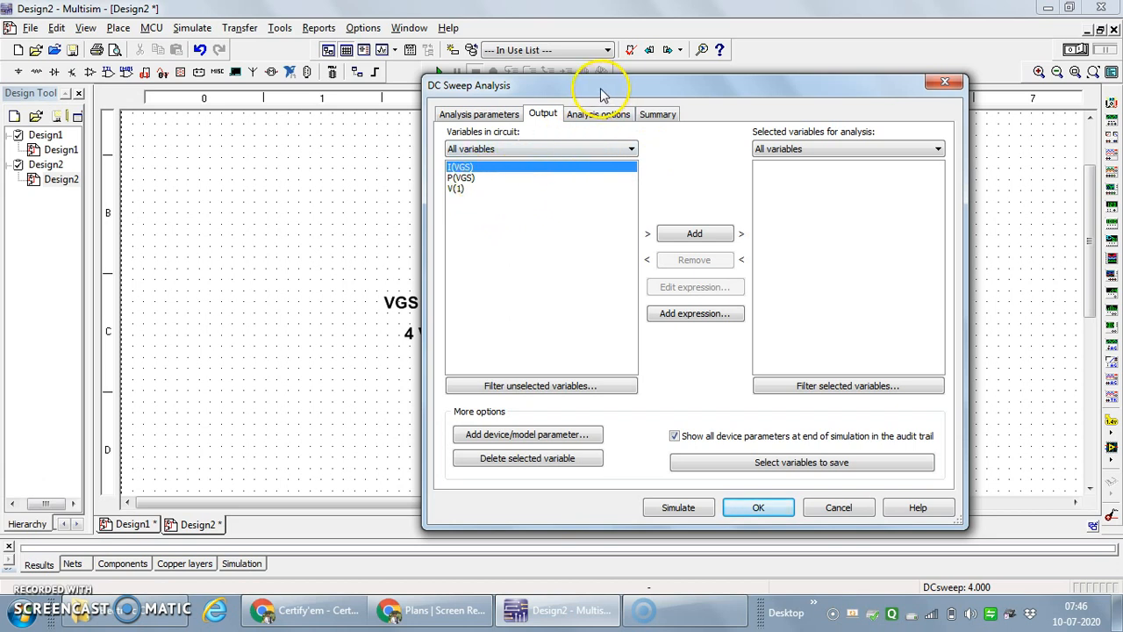
{"action": "left_click", "coordinate": [946, 83]}
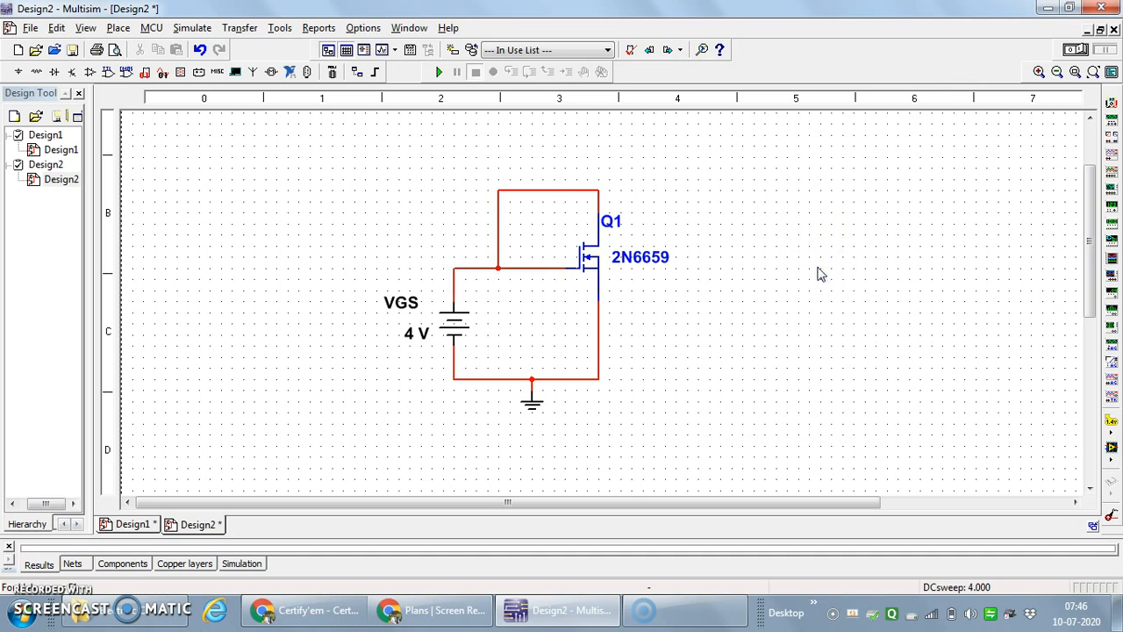
Move the Q1 label down so it sits beside the transistor symbol, just above the 2N6659 label.
{"action": "right_click", "coordinate": [608, 208]}
{"action": "left_click_drag", "start_coordinate": [609, 219], "coordinate": [610, 244]}
{"action": "left_click", "coordinate": [840, 238]}
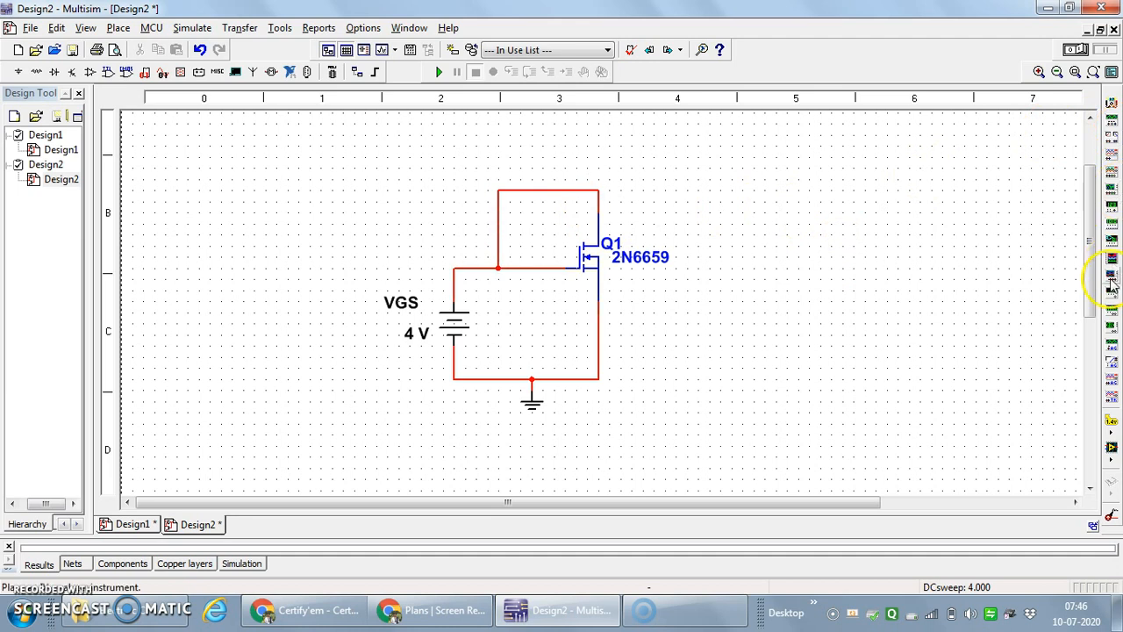
Place a measurement probe on the drain wire just above Q1 and run the simulation.
{"action": "left_click", "coordinate": [1112, 424]}
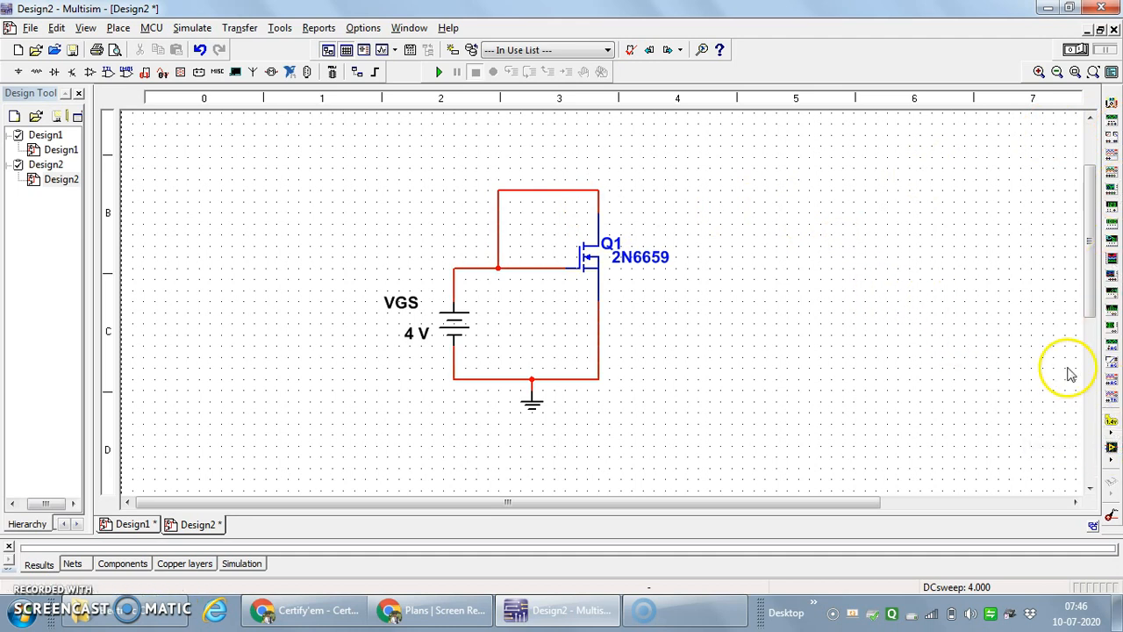
{"action": "left_click", "coordinate": [1110, 422]}
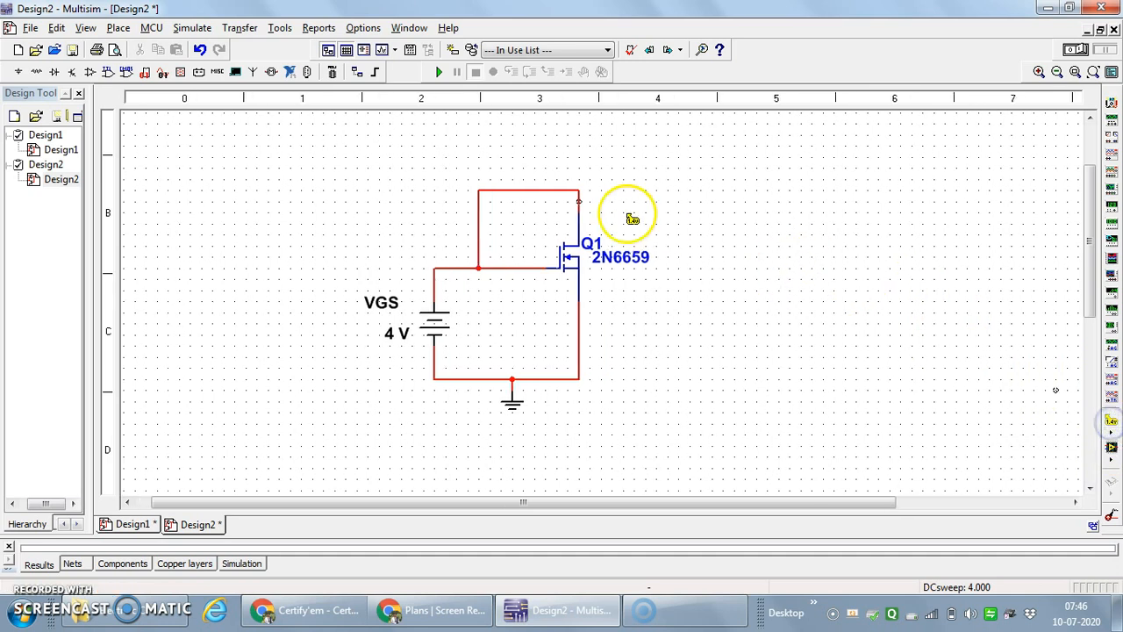
{"action": "left_click", "coordinate": [579, 202]}
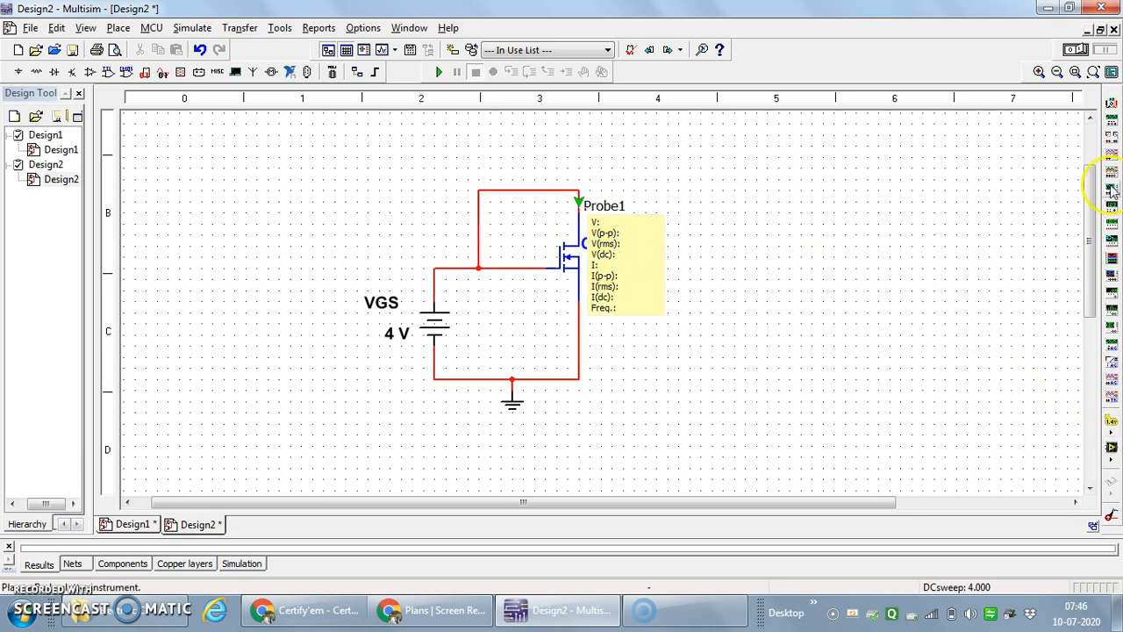
{"action": "left_click", "coordinate": [439, 72]}
Configure the drain probe's parameters to show only the current I, with all other quantities hidden.
{"action": "left_click", "coordinate": [611, 261]}
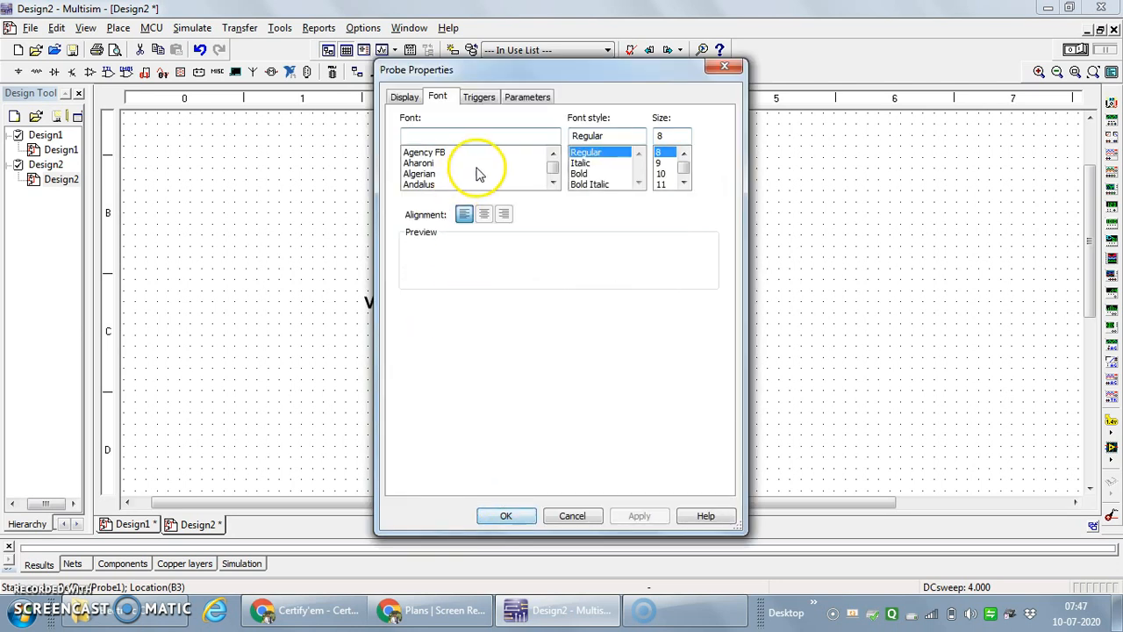
{"action": "left_click", "coordinate": [527, 98]}
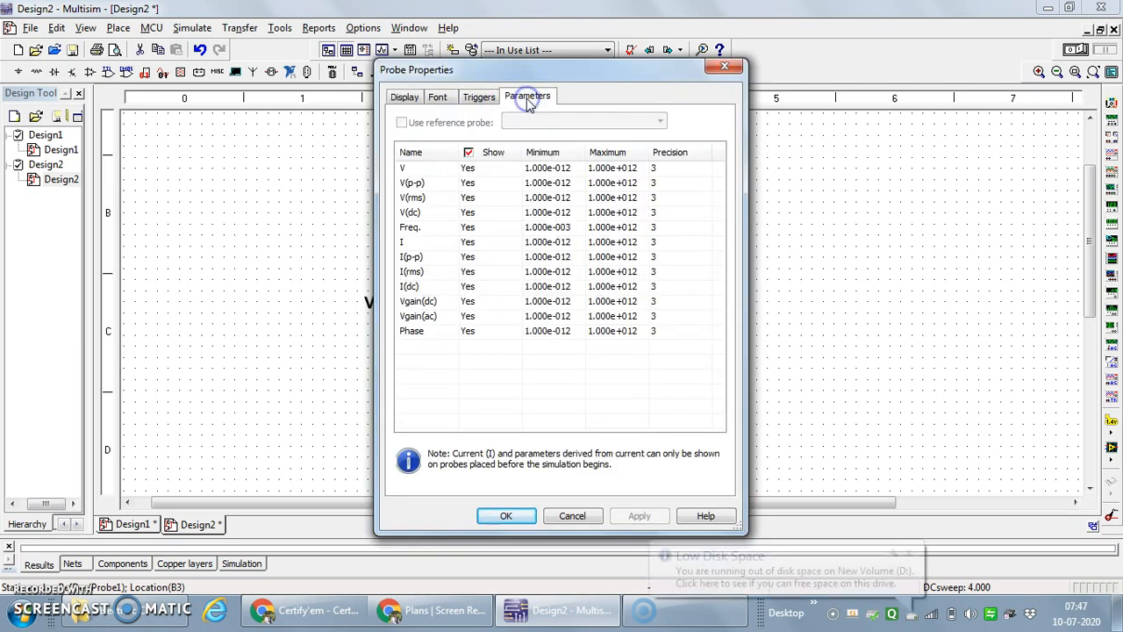
{"action": "left_click", "coordinate": [470, 153]}
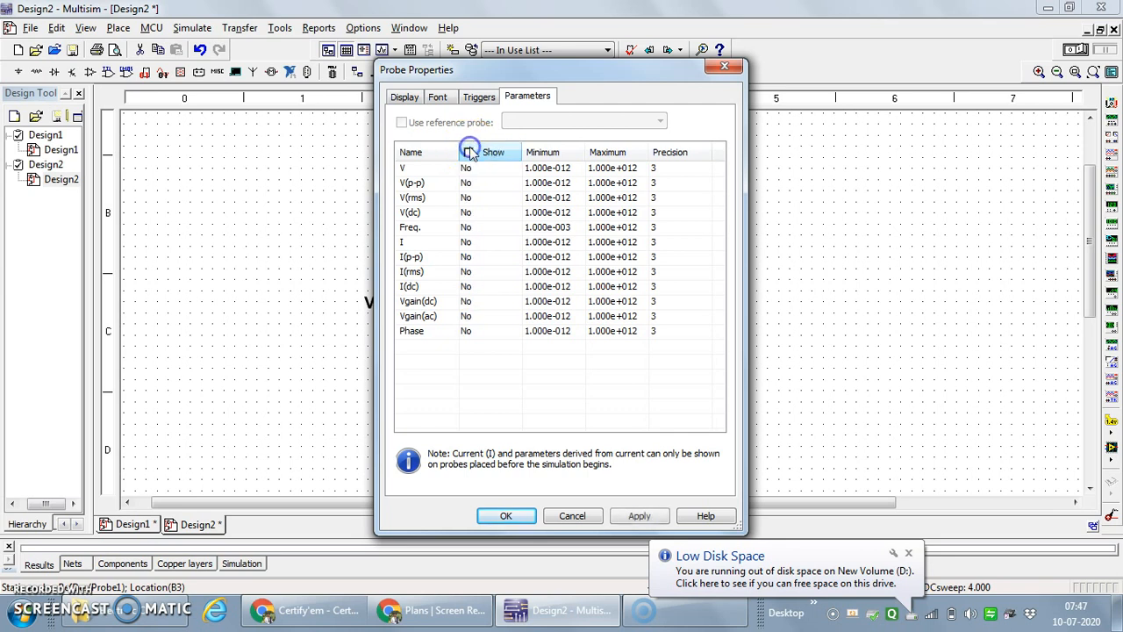
{"action": "left_click", "coordinate": [465, 242]}
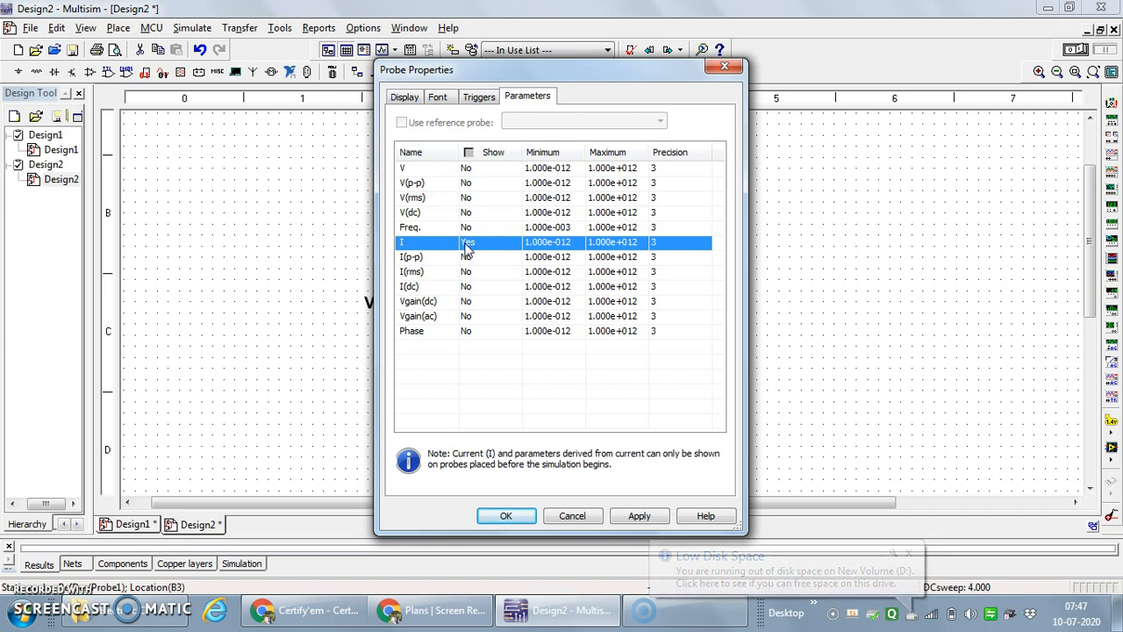
Rename the drain probe's RefDes to ID and apply the probe properties.
{"action": "left_click", "coordinate": [405, 97]}
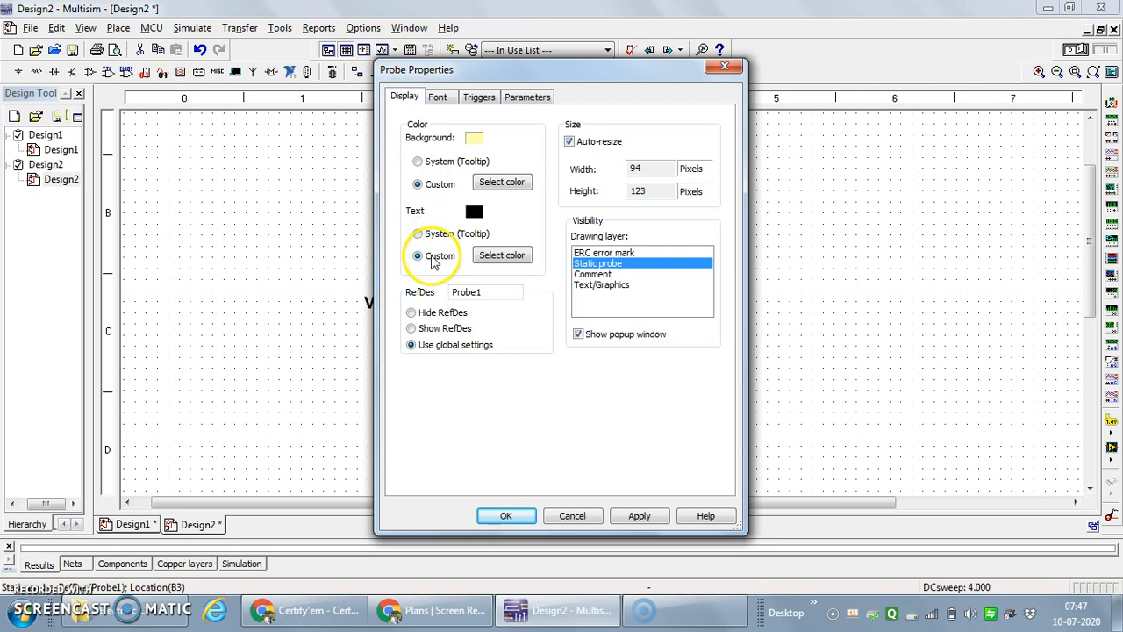
{"action": "left_click", "coordinate": [491, 292]}
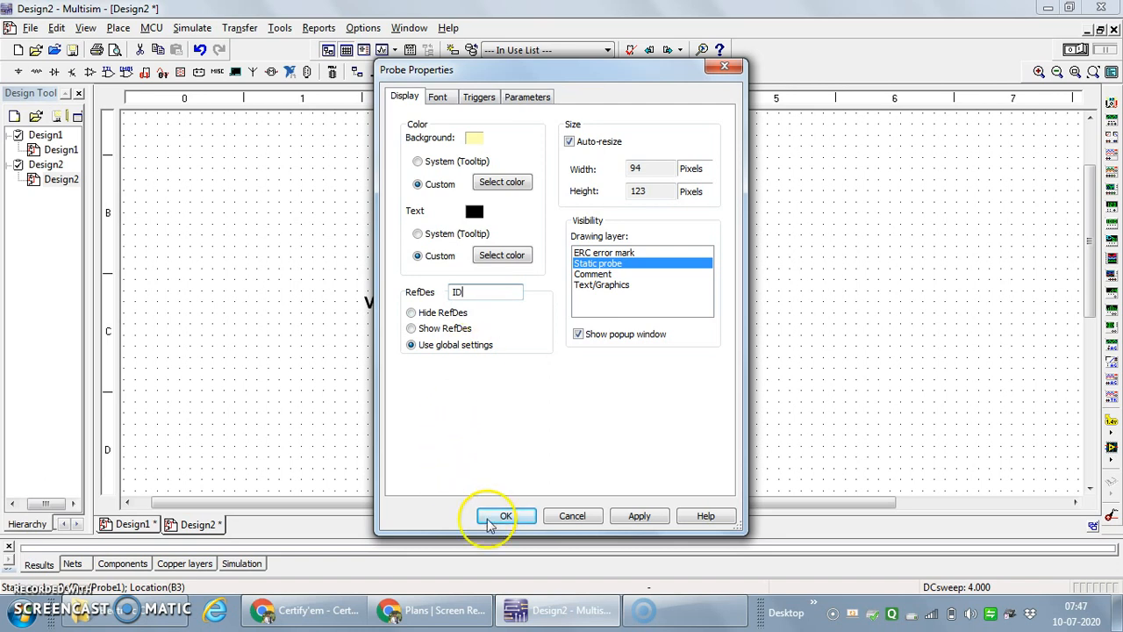
{"action": "left_click", "coordinate": [641, 517]}
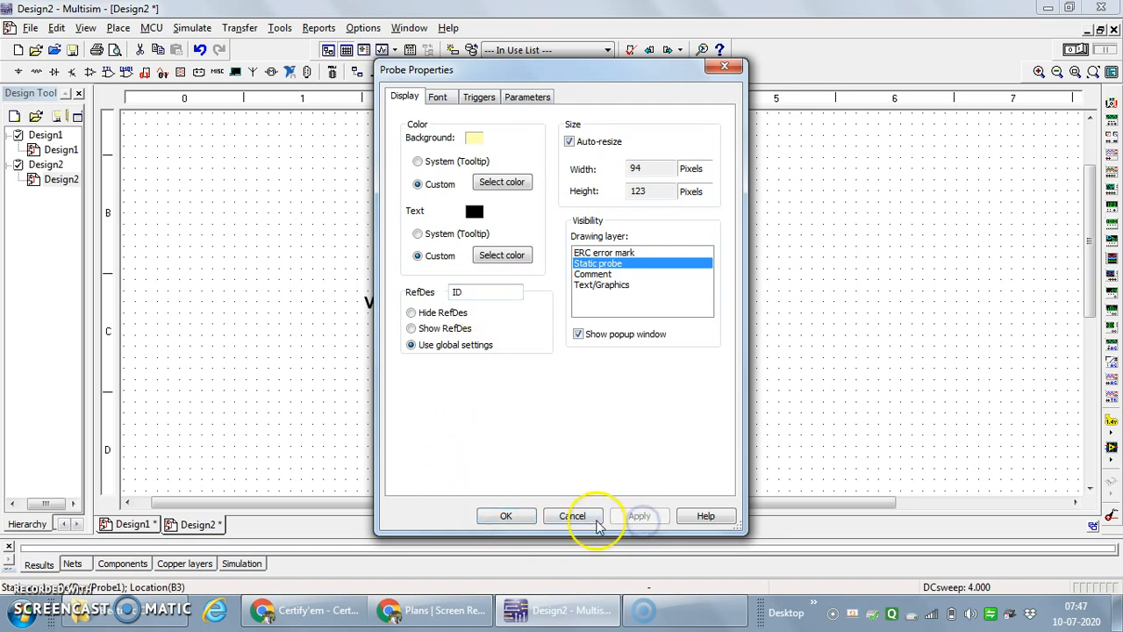
{"action": "left_click", "coordinate": [506, 516]}
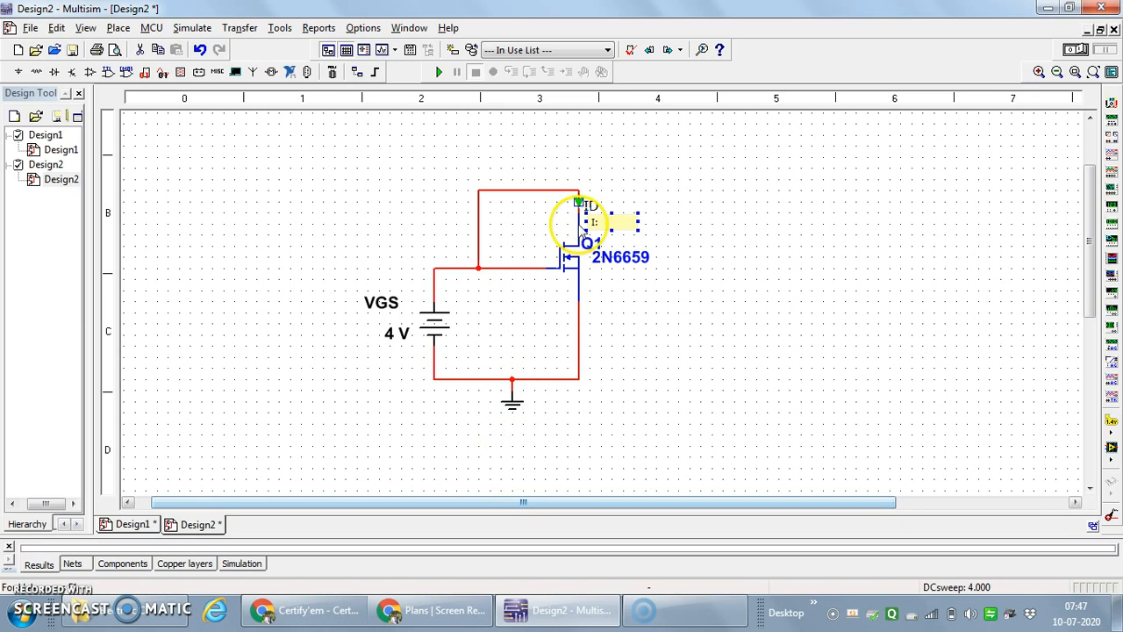
Move the ID probe's current readout box up above the circuit, clear of the Q1 label.
{"action": "left_click_drag", "start_coordinate": [614, 220], "coordinate": [631, 166]}
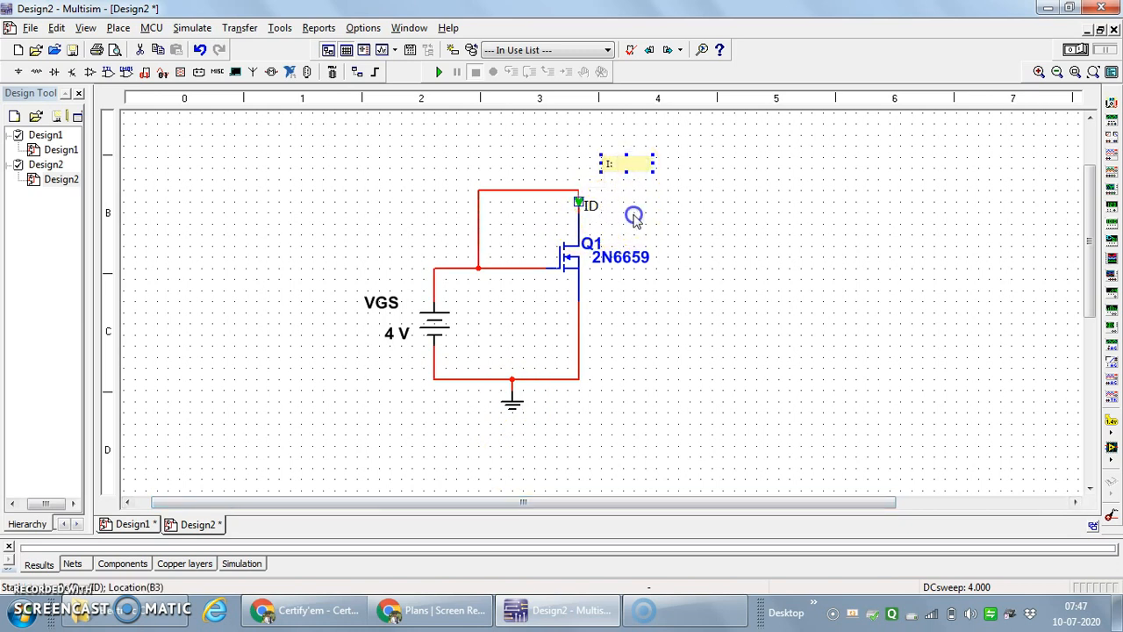
{"action": "left_click", "coordinate": [634, 219]}
{"action": "left_click", "coordinate": [709, 160]}
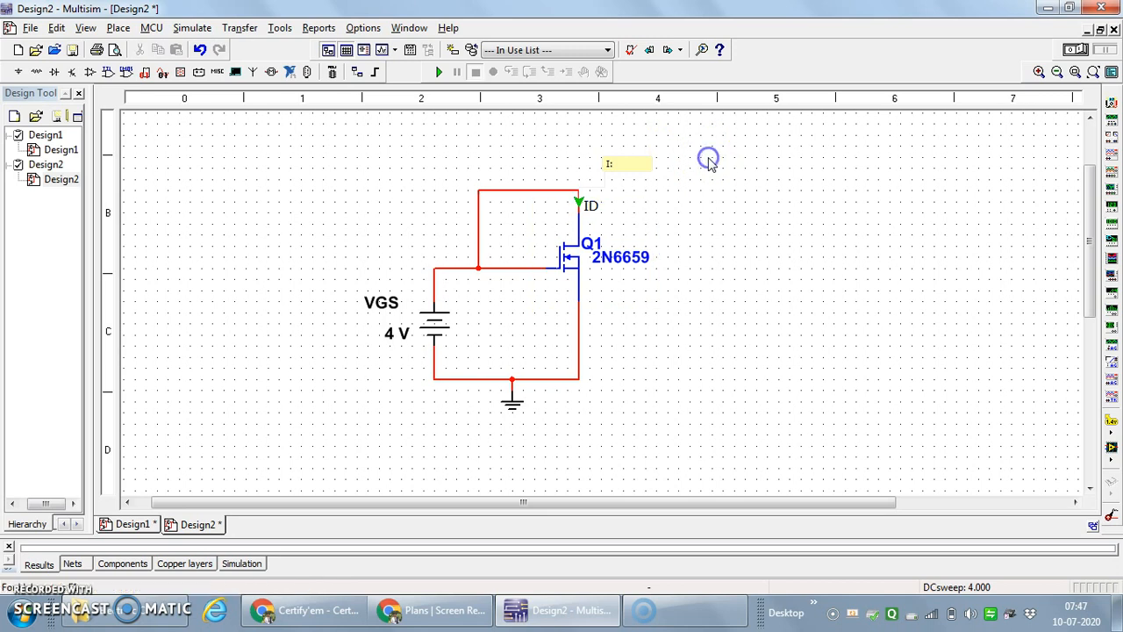
Set the ID probe's font size to 14 and apply the change.
{"action": "double_click", "coordinate": [618, 167]}
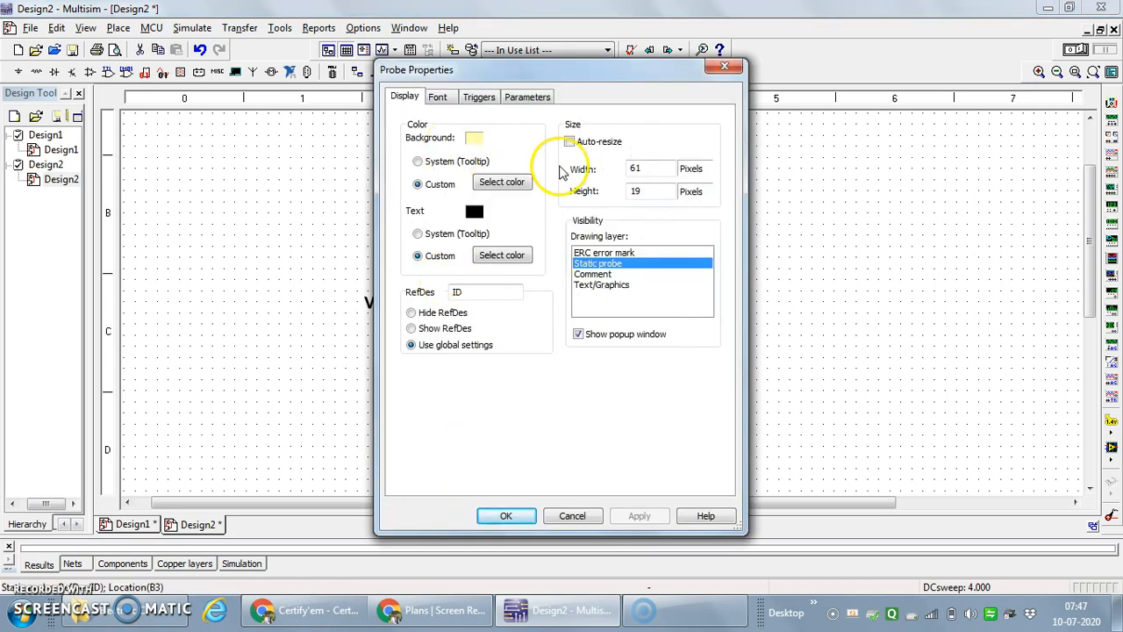
{"action": "left_click", "coordinate": [439, 98]}
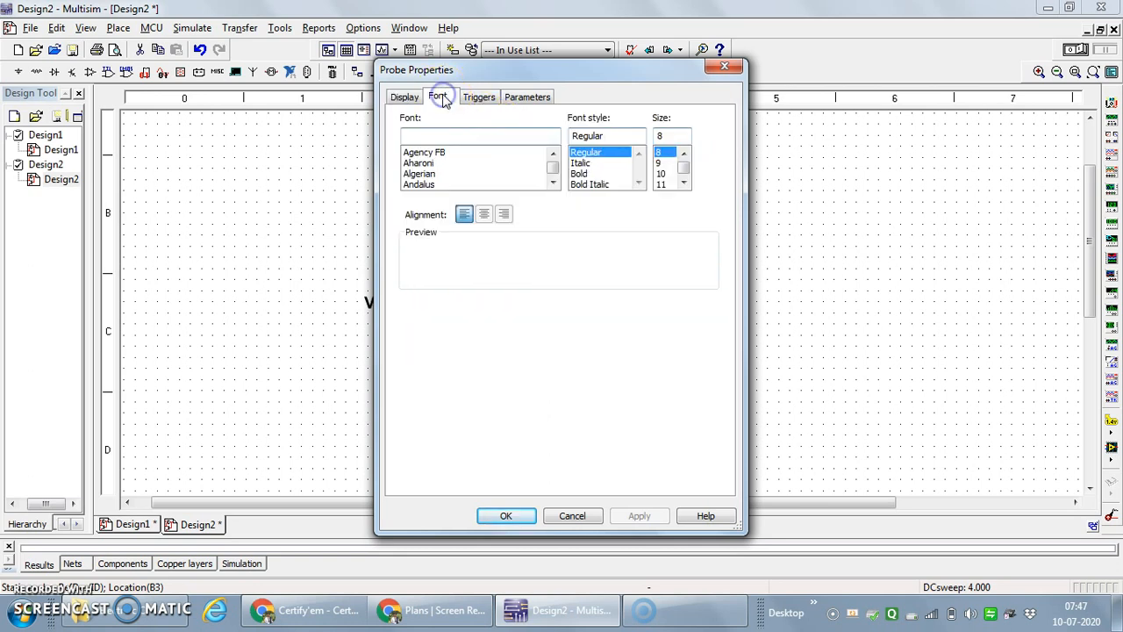
{"action": "left_click", "coordinate": [682, 179]}
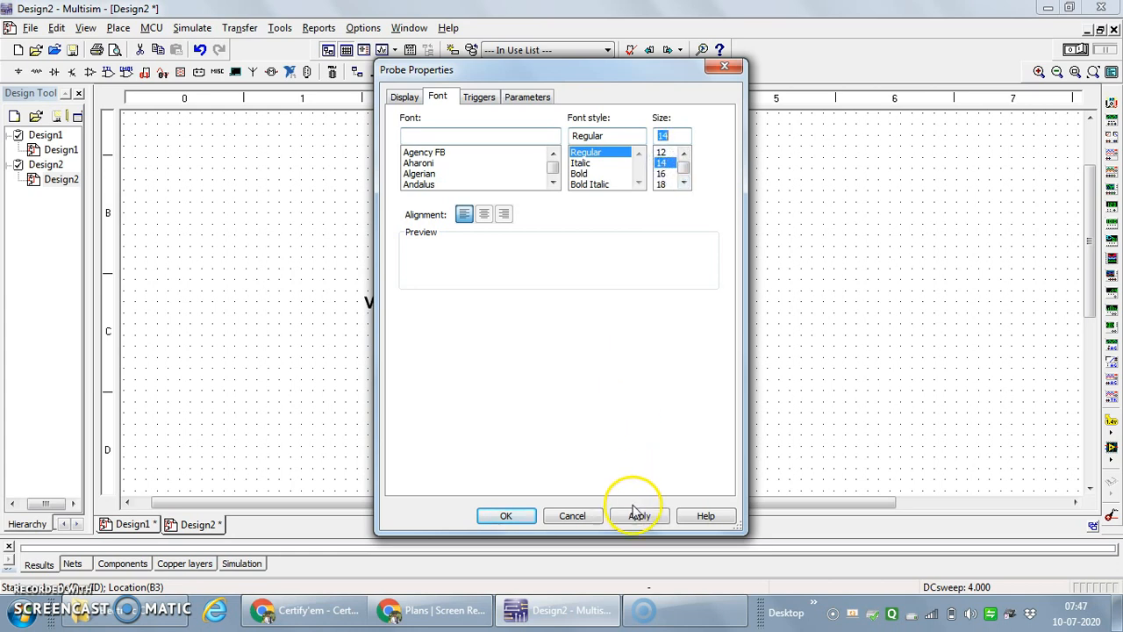
{"action": "left_click", "coordinate": [641, 517]}
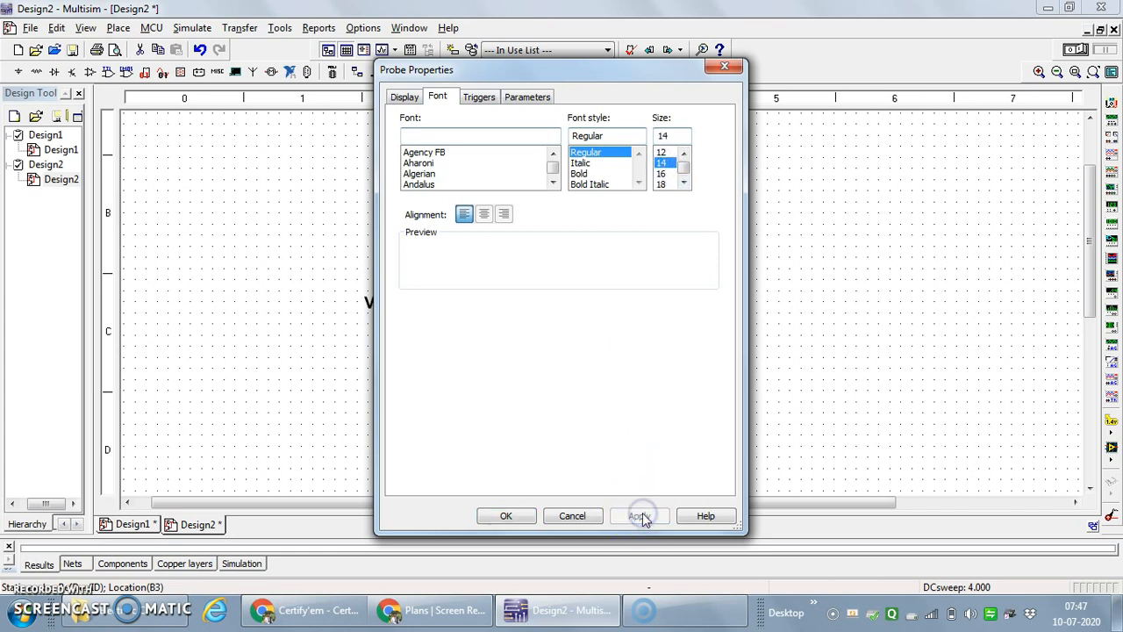
{"action": "left_click", "coordinate": [513, 515]}
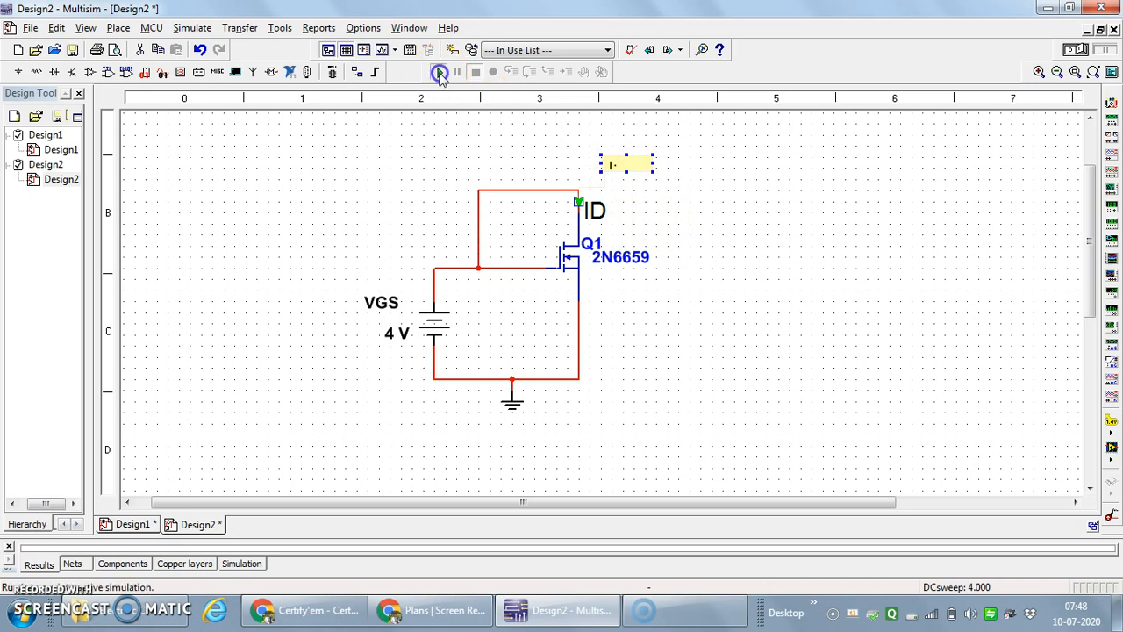
Run the interactive simulation to read the drain current, shift the ID readout box slightly, and stop the run.
{"action": "left_click", "coordinate": [439, 73]}
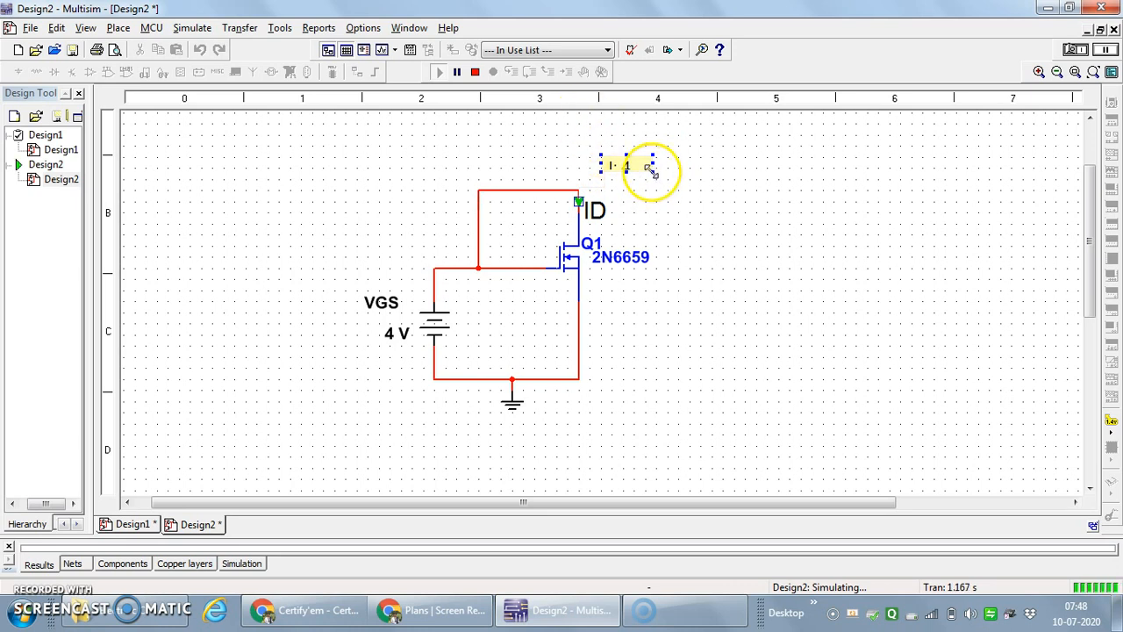
{"action": "left_click", "coordinate": [656, 176]}
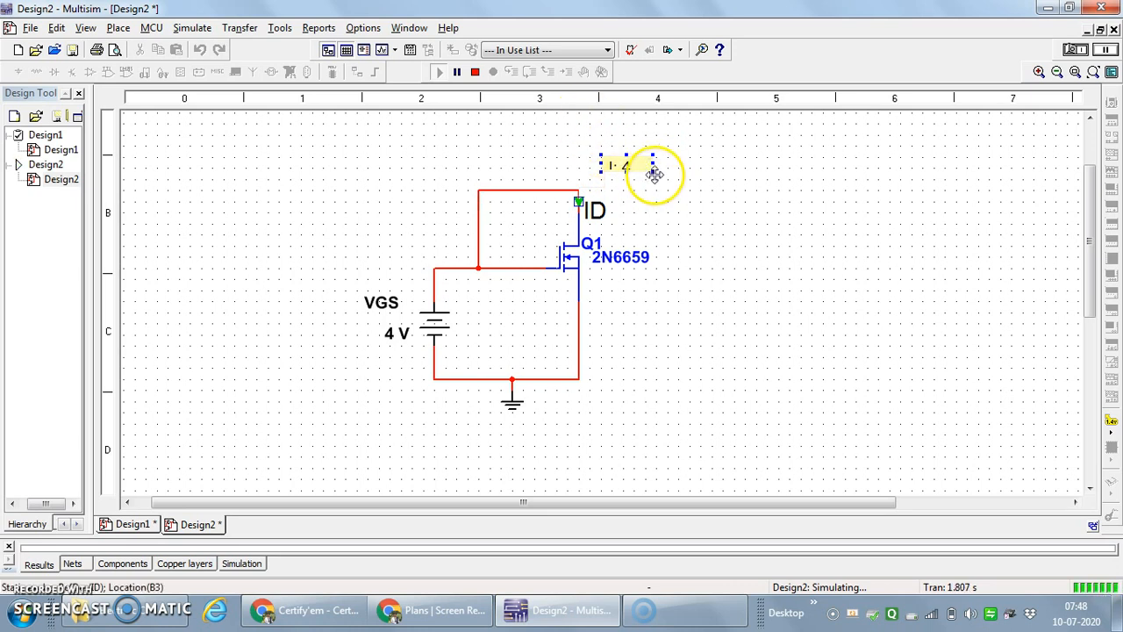
{"action": "left_click_drag", "start_coordinate": [645, 165], "coordinate": [655, 177]}
{"action": "left_click", "coordinate": [685, 222]}
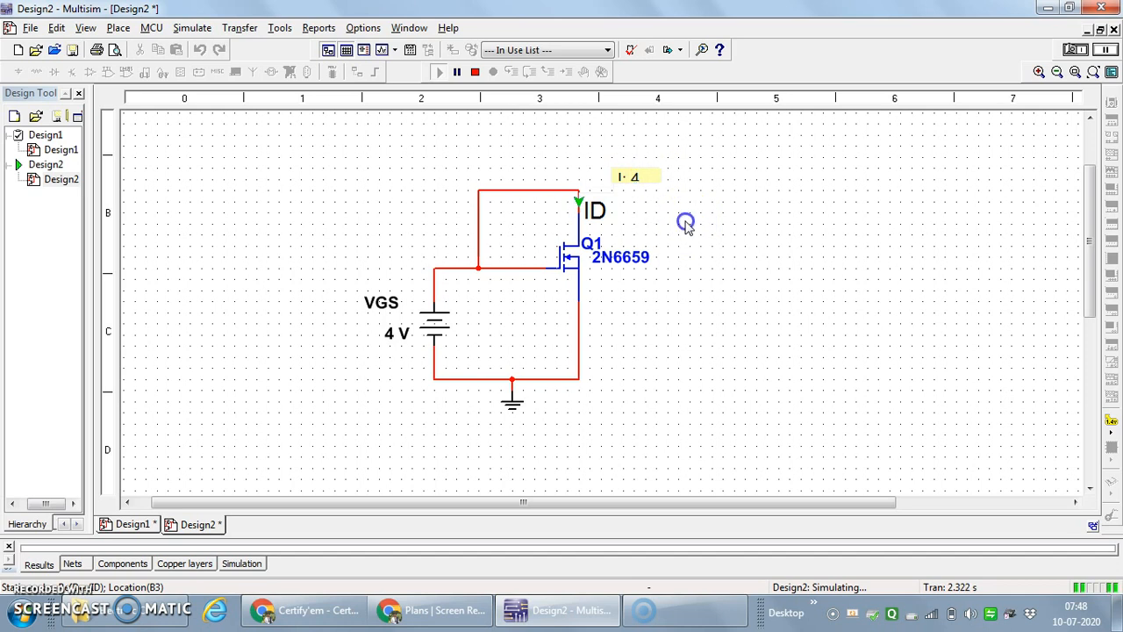
{"action": "left_click", "coordinate": [475, 72]}
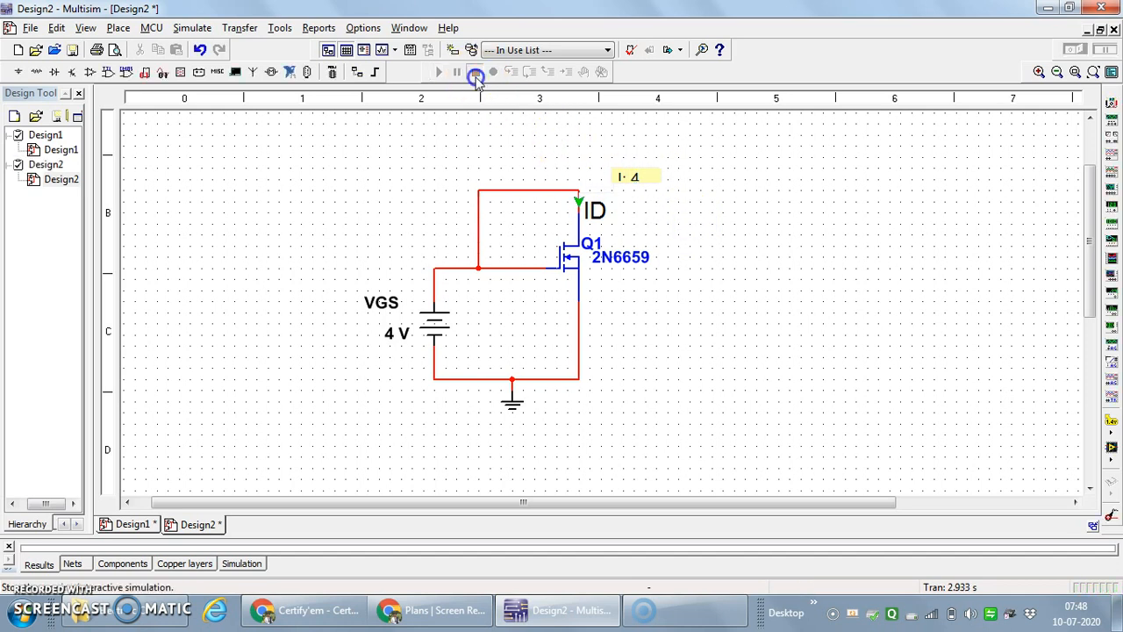
Review the ID probe's font and display size settings without changing them.
{"action": "double_click", "coordinate": [639, 179]}
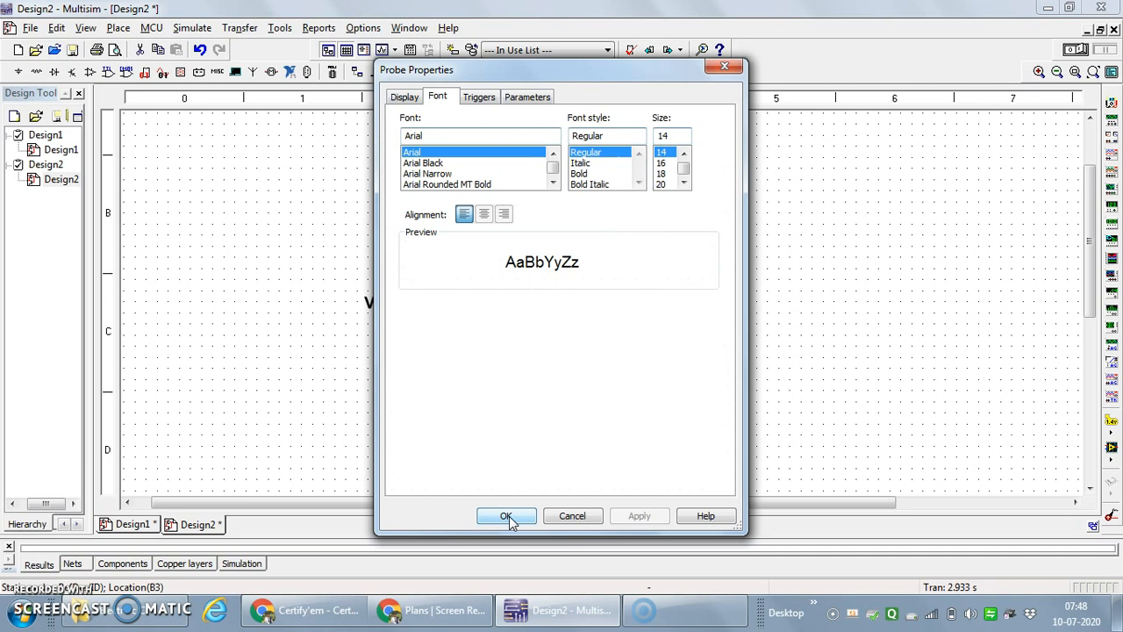
{"action": "left_click", "coordinate": [404, 98]}
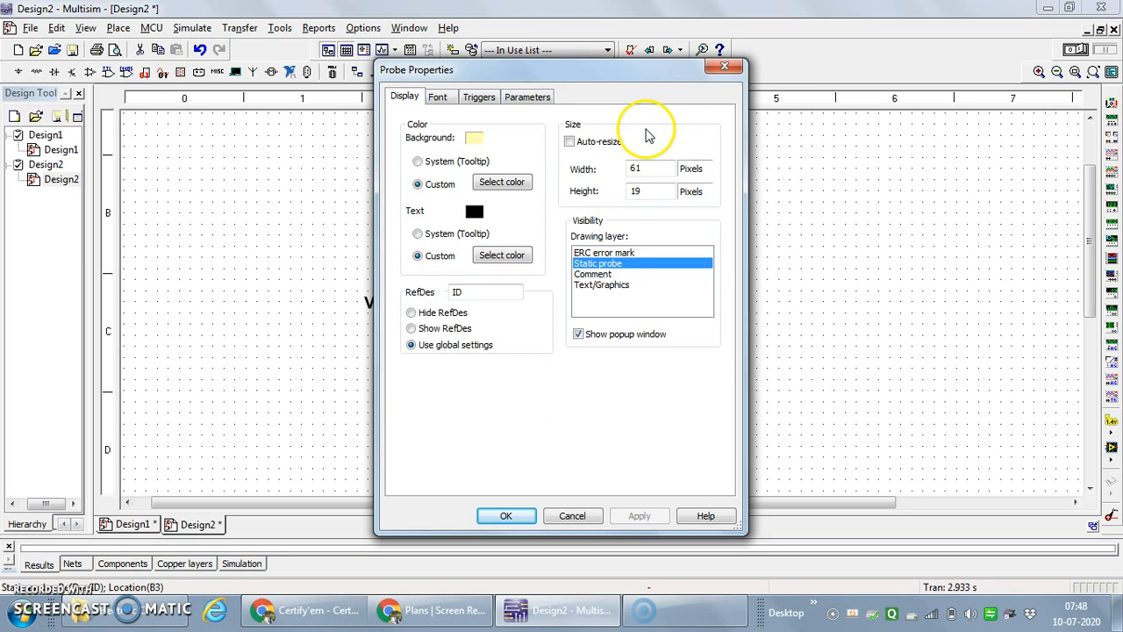
{"action": "left_click", "coordinate": [731, 68]}
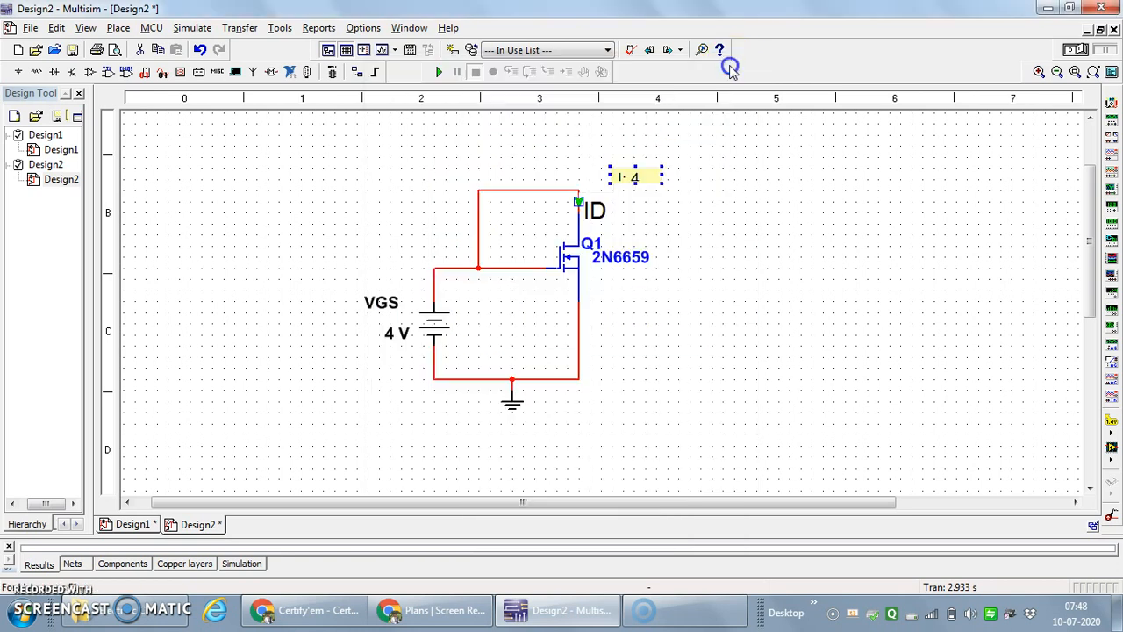
Enlarge the ID probe's readout box until the full current value and its unit fit inside.
{"action": "left_click", "coordinate": [662, 182]}
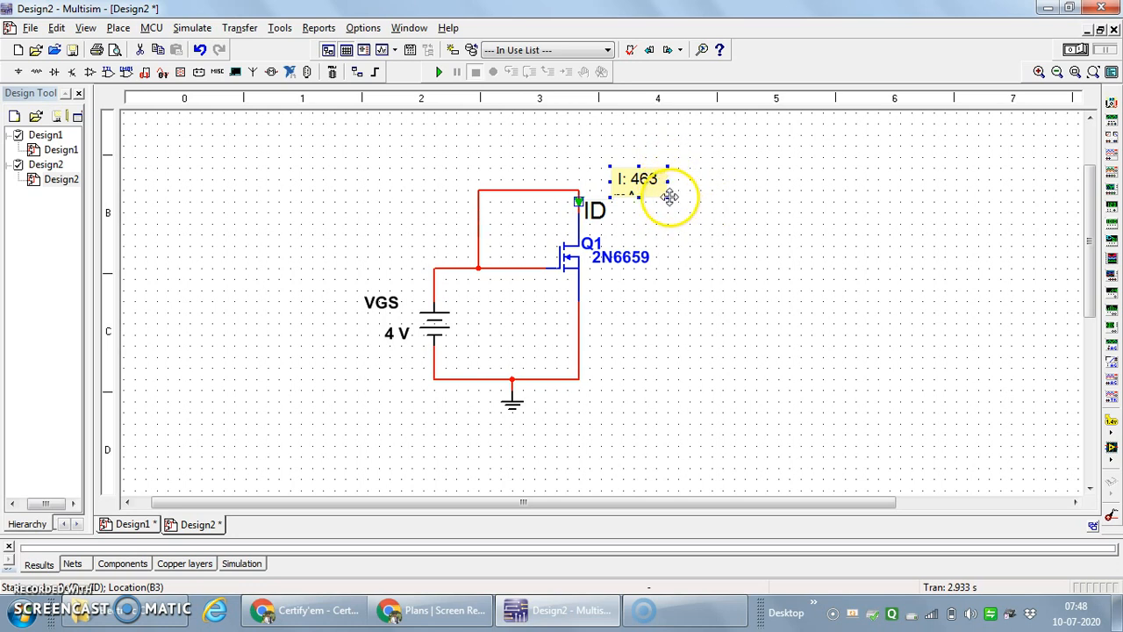
{"action": "left_click_drag", "start_coordinate": [689, 214], "coordinate": [695, 220]}
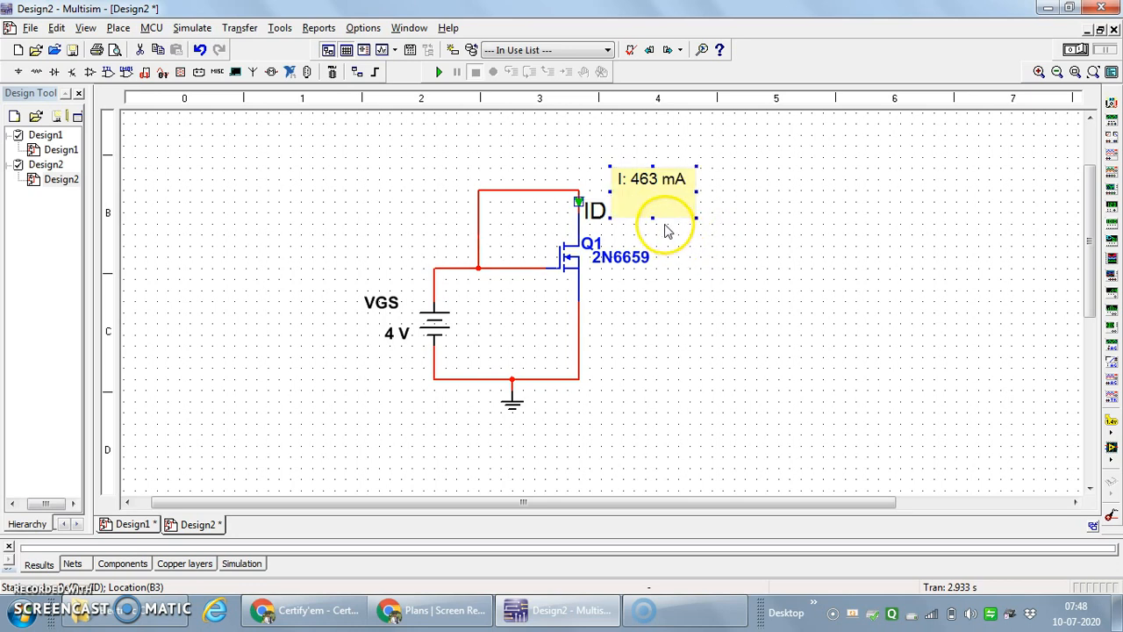
{"action": "left_click", "coordinate": [707, 294]}
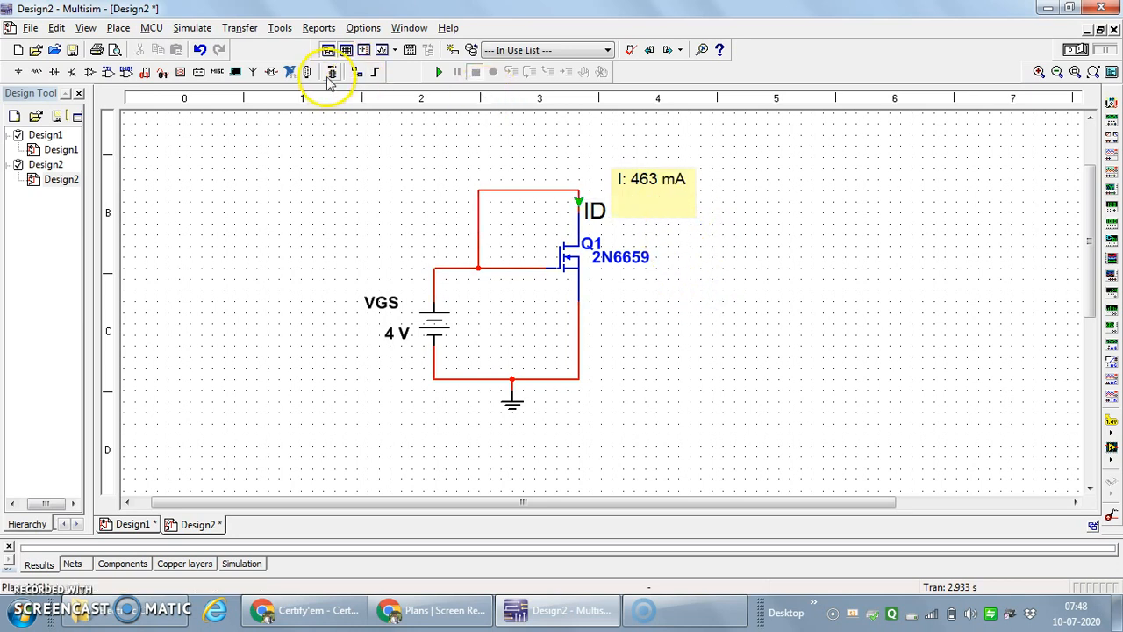
Start setting up a DC sweep analysis of source VGS with a stop value of 4 V.
{"action": "left_click", "coordinate": [192, 34]}
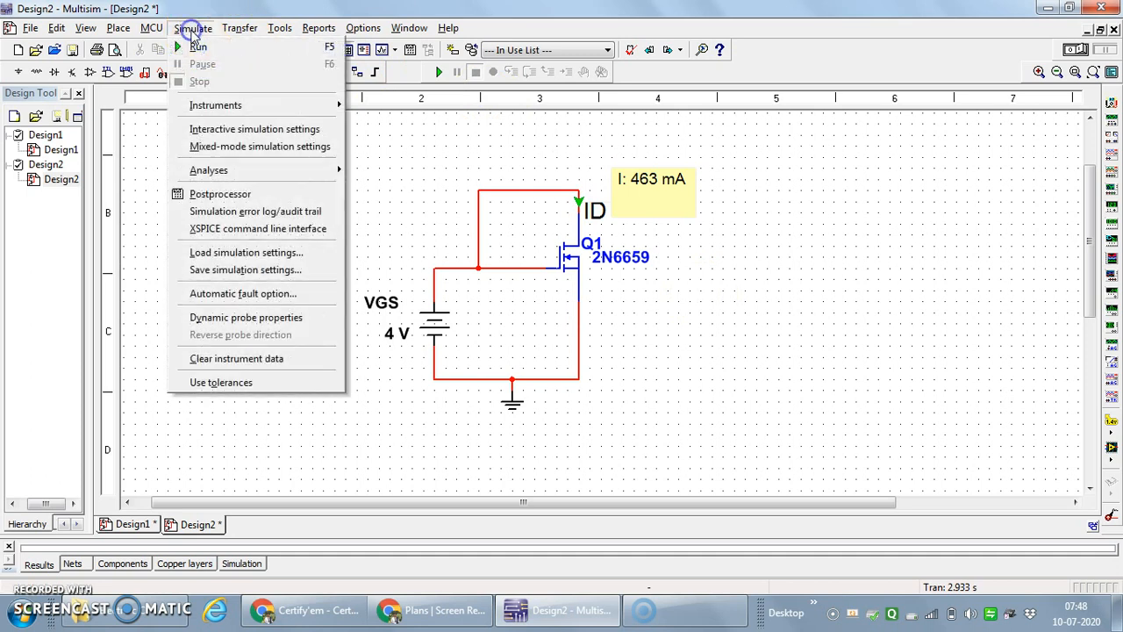
{"action": "mouse_move", "coordinate": [266, 174]}
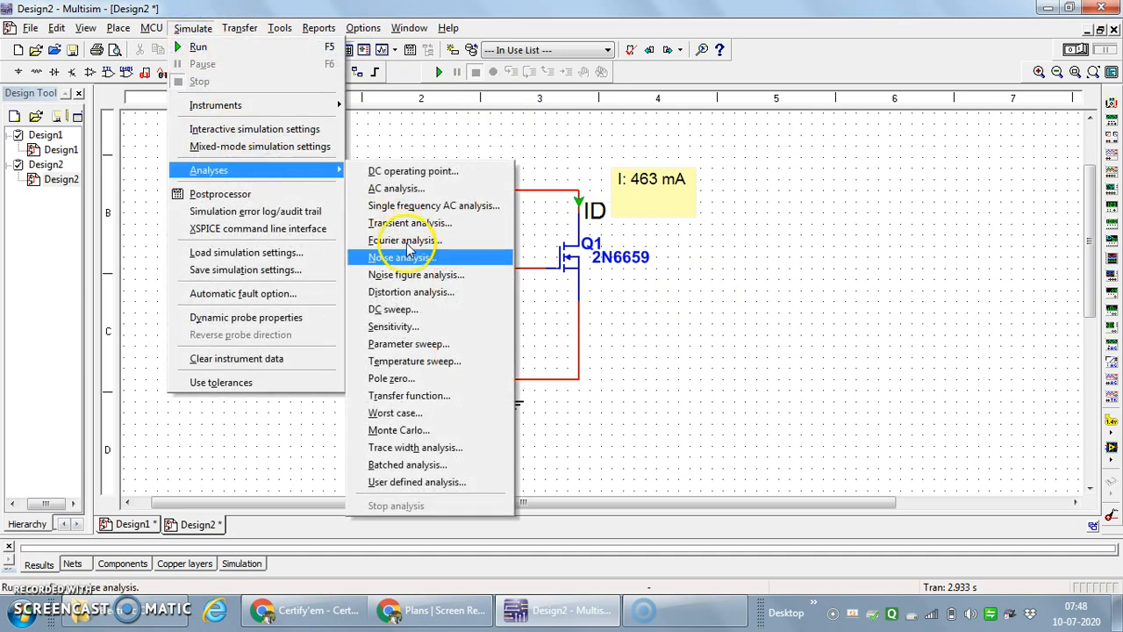
{"action": "left_click", "coordinate": [412, 309]}
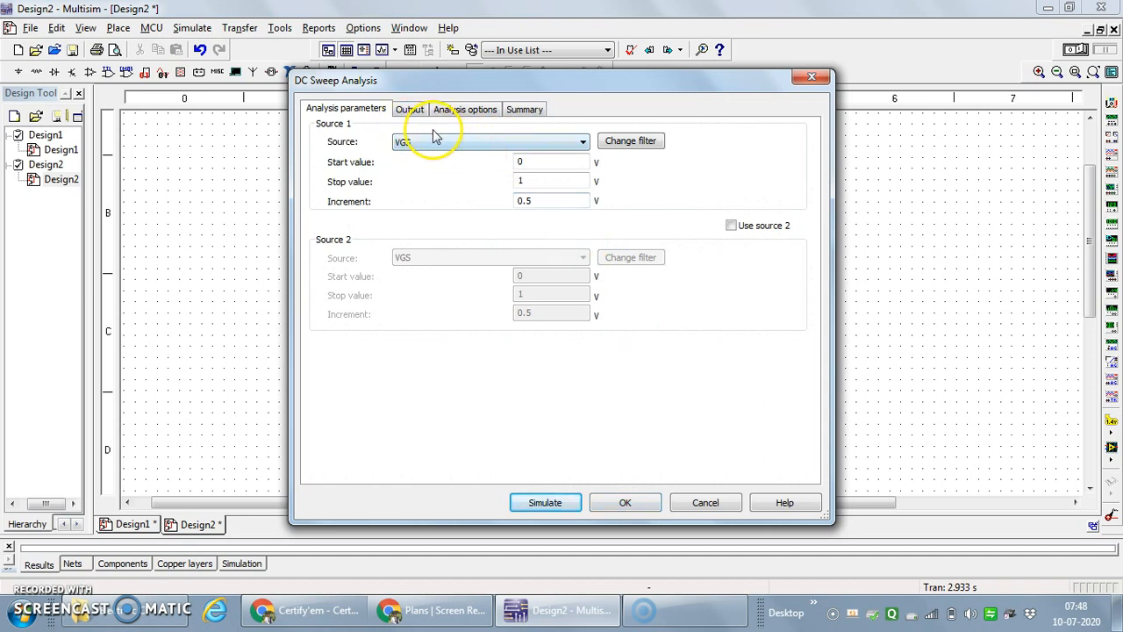
{"action": "left_click", "coordinate": [531, 182]}
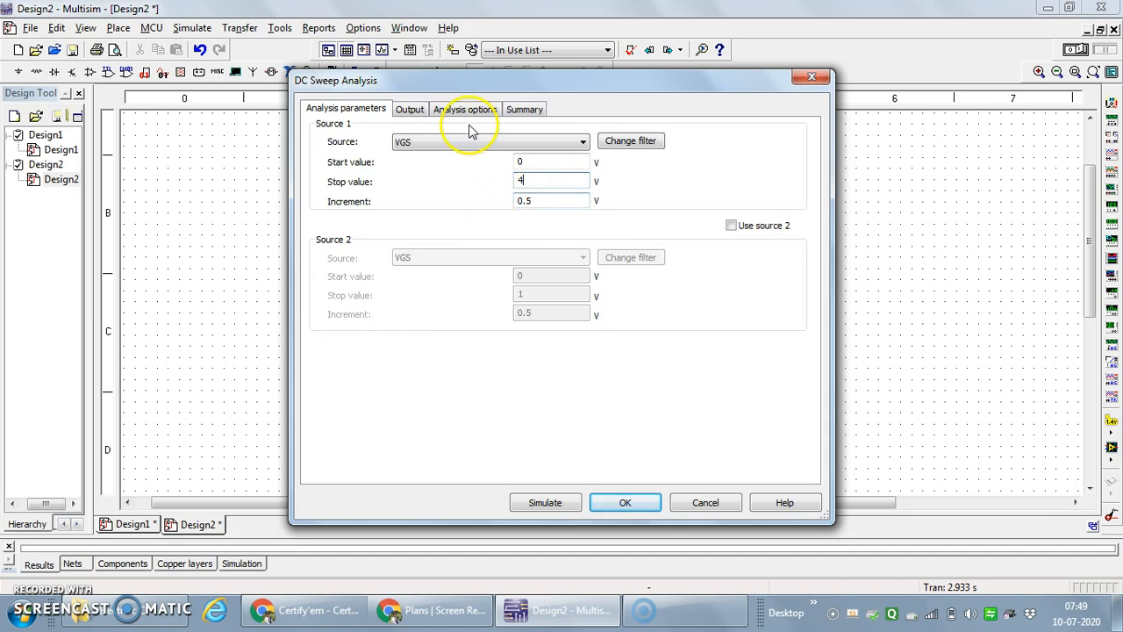
Remove and re-add I(ID) as the DC sweep's output variable, and save the analysis settings.
{"action": "left_click", "coordinate": [413, 108]}
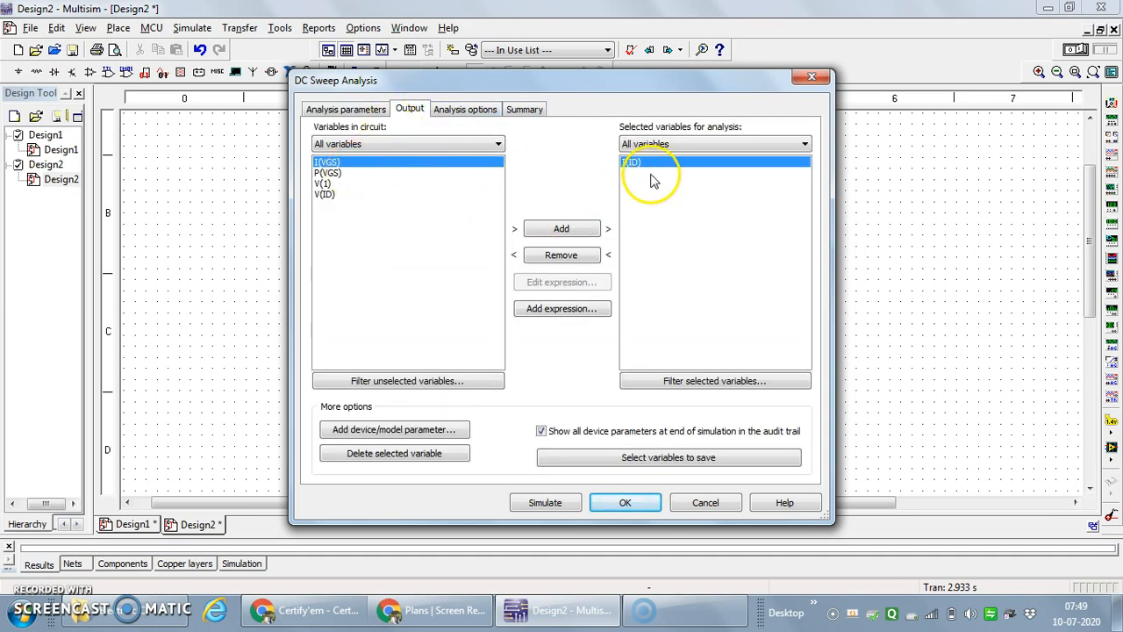
{"action": "left_click", "coordinate": [562, 254]}
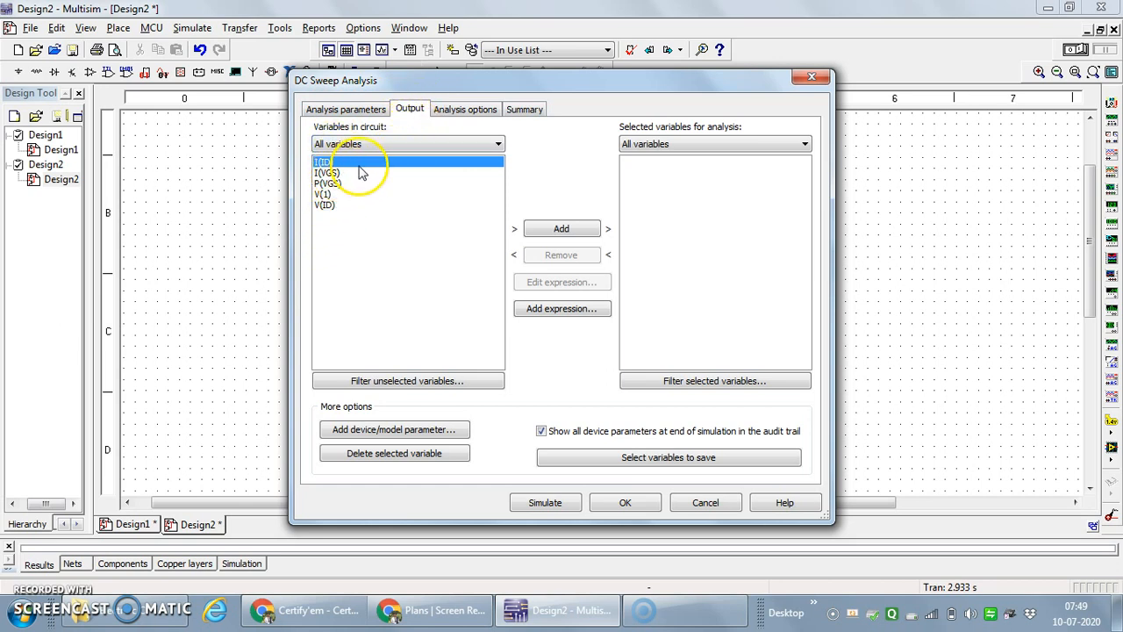
{"action": "left_click", "coordinate": [560, 229]}
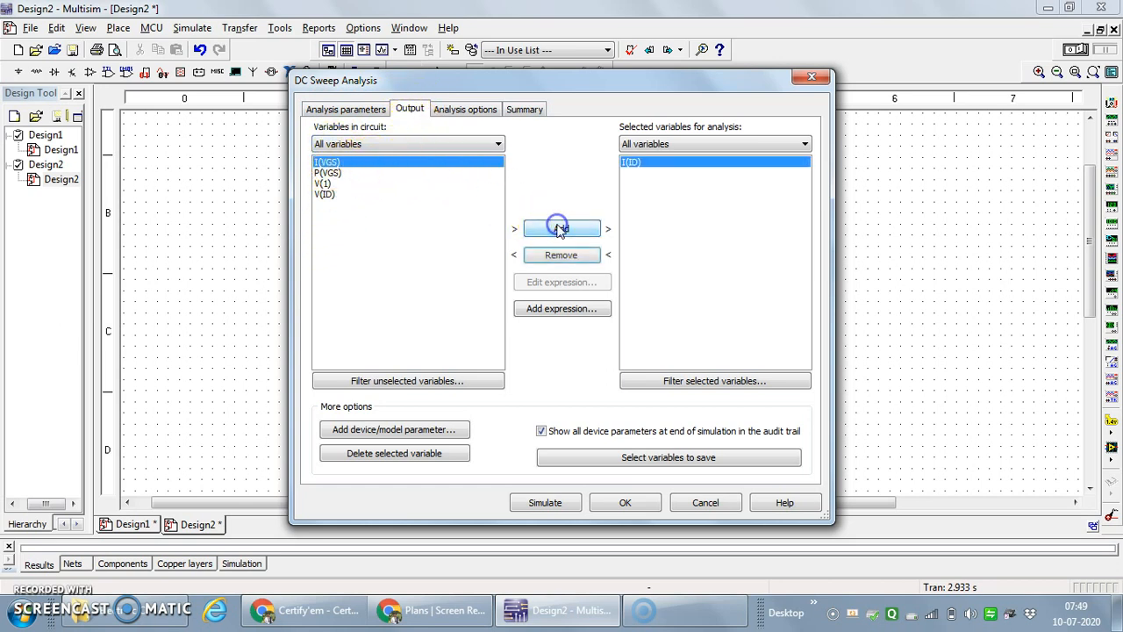
{"action": "left_click", "coordinate": [625, 506]}
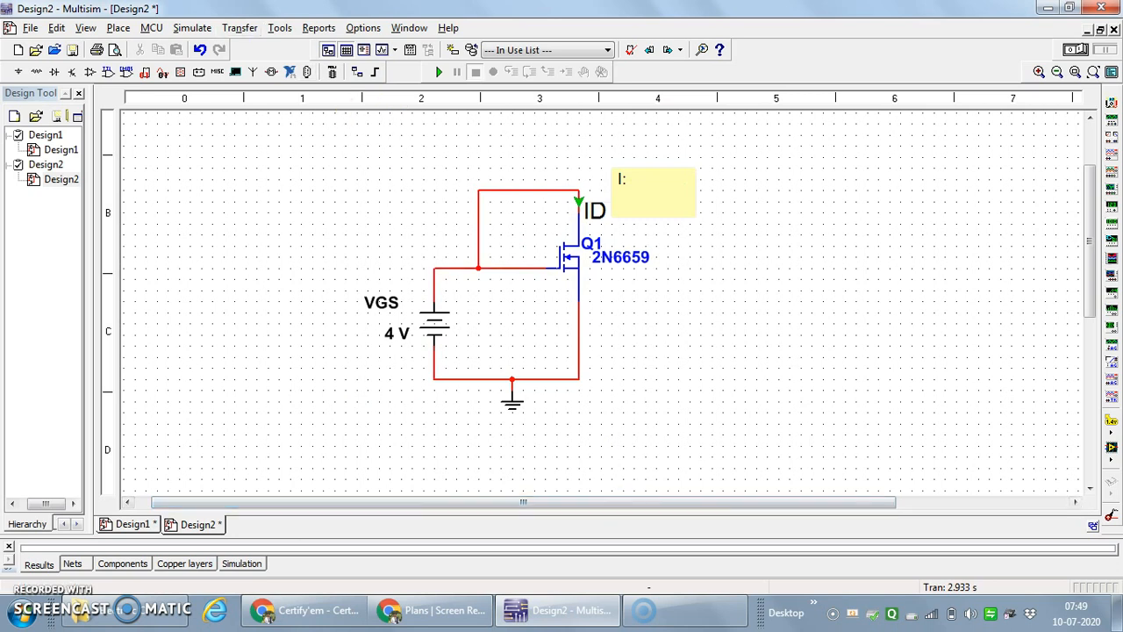
Reopen the DC sweep analysis, check its selected output variable, and run the sweep to plot drain current against VGS.
{"action": "left_click", "coordinate": [189, 28]}
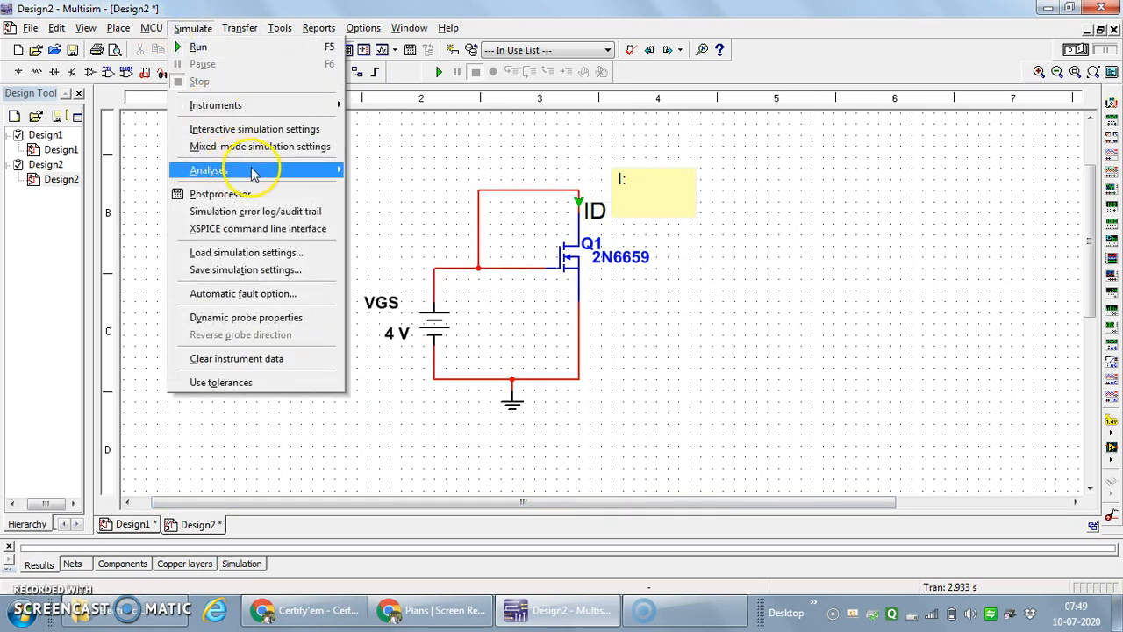
{"action": "mouse_move", "coordinate": [251, 172]}
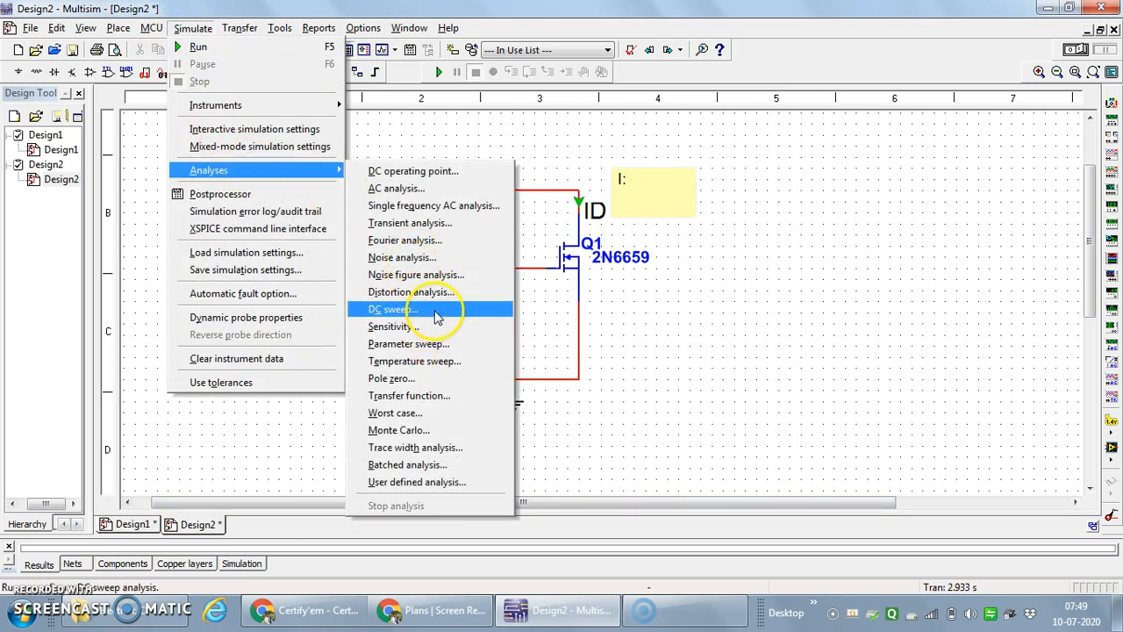
{"action": "left_click", "coordinate": [435, 310]}
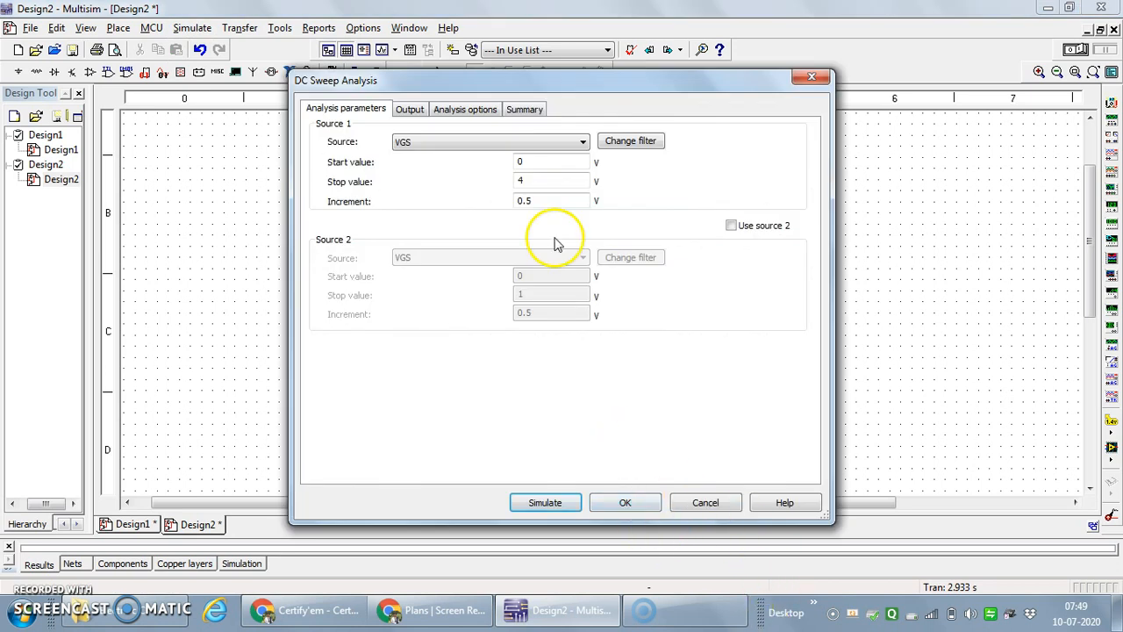
{"action": "left_click", "coordinate": [410, 110]}
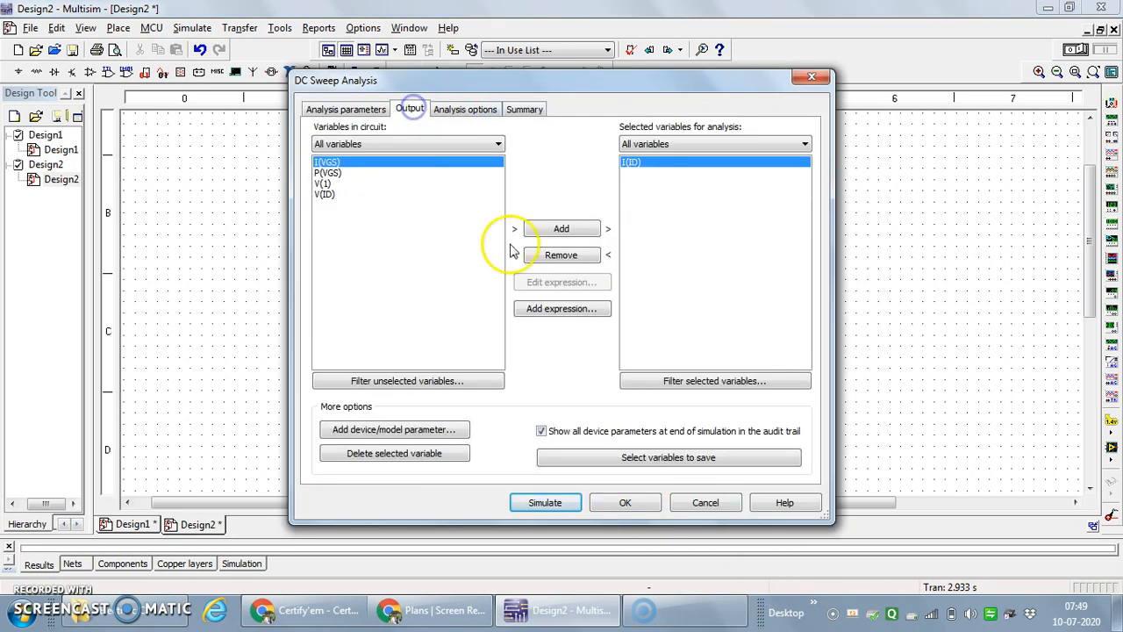
{"action": "left_click", "coordinate": [545, 504]}
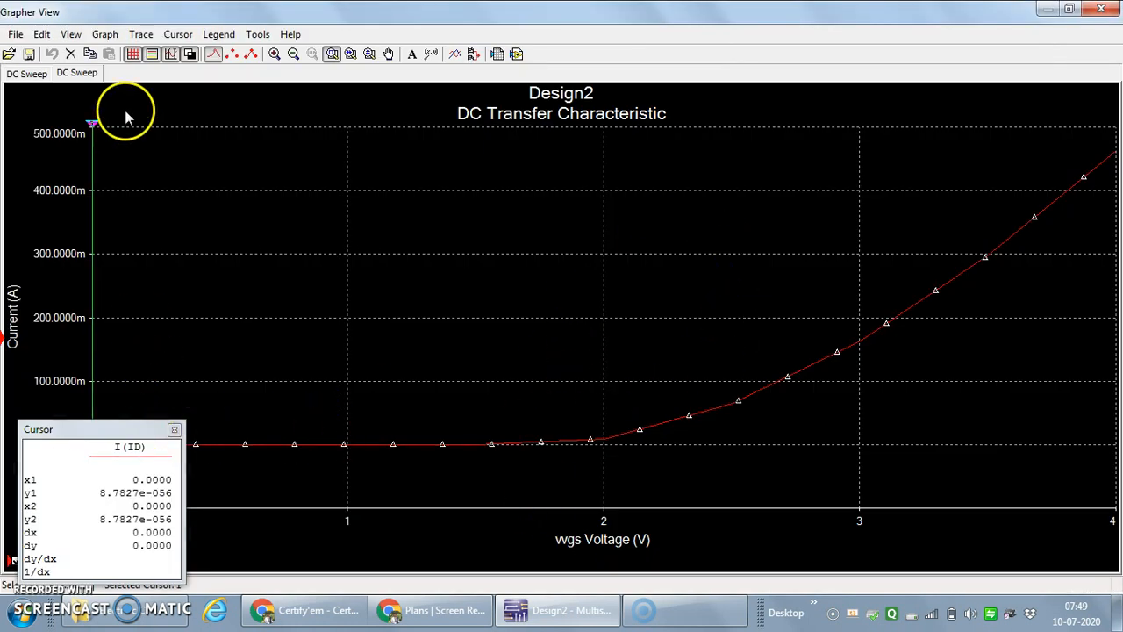
Hide the graph's cursors and switch it to a white background, toggling the grid off and back on.
{"action": "left_click", "coordinate": [171, 55]}
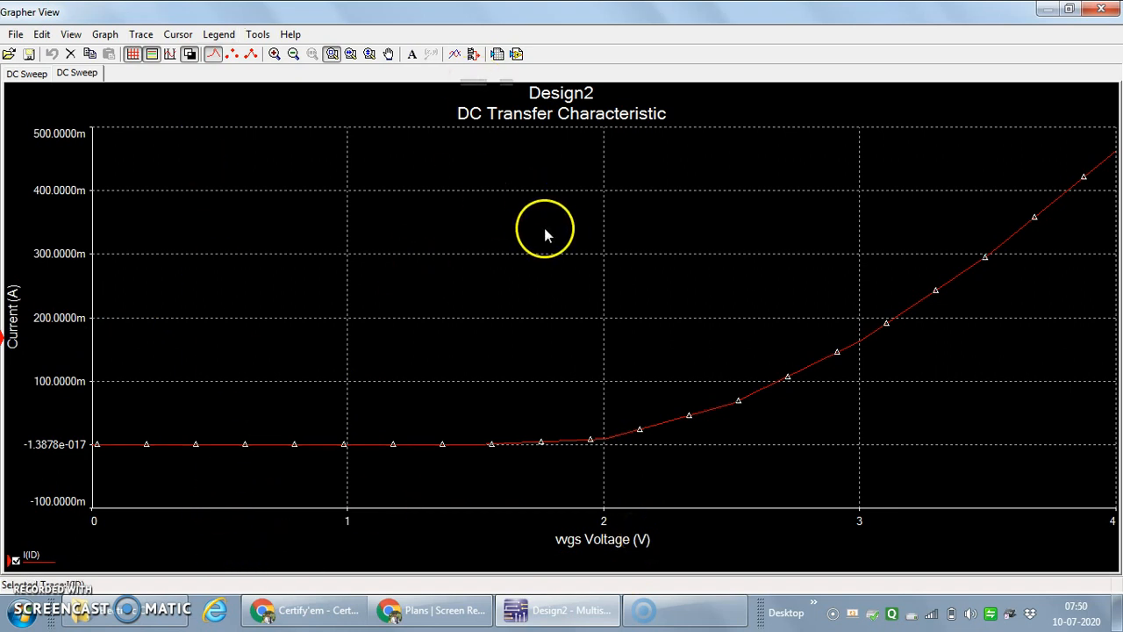
{"action": "left_click", "coordinate": [190, 55]}
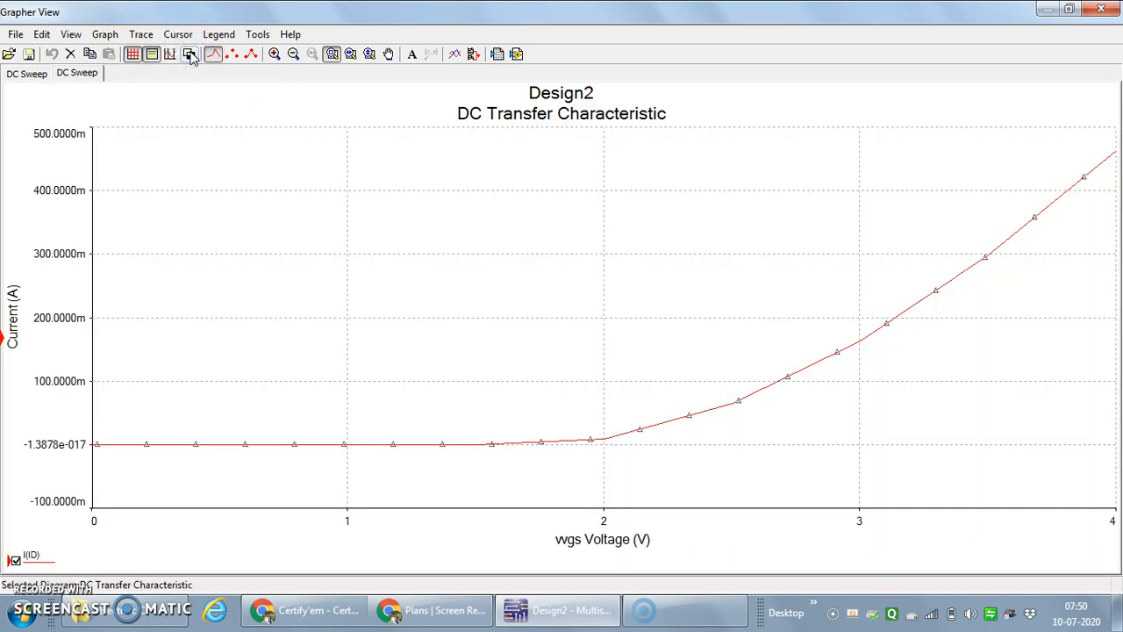
{"action": "left_click", "coordinate": [133, 55]}
{"action": "left_click", "coordinate": [130, 77]}
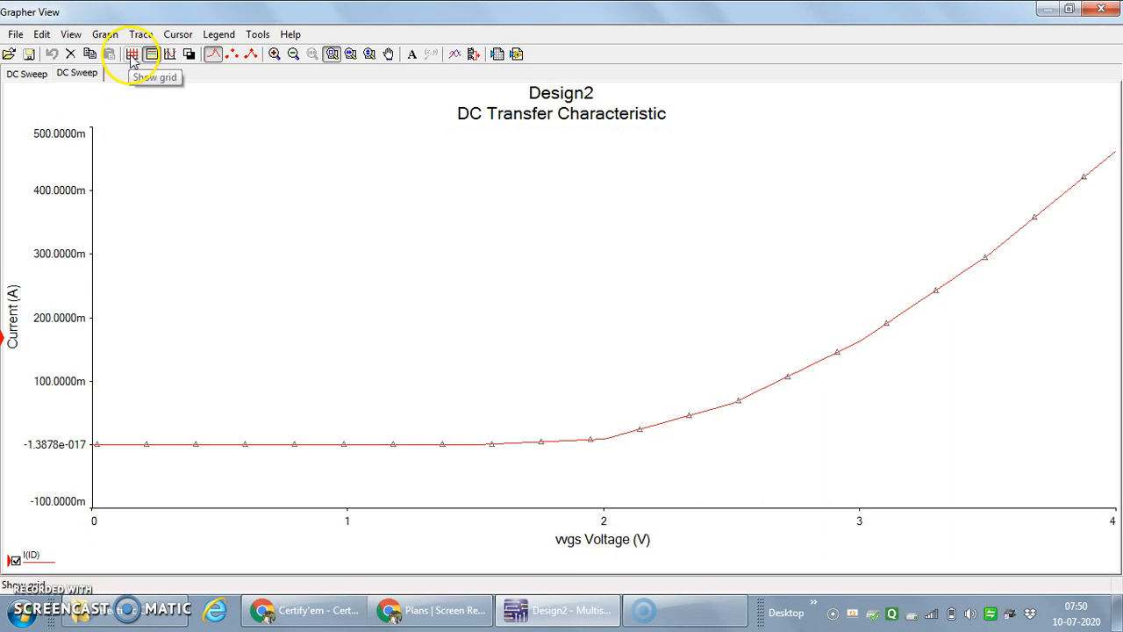
{"action": "left_click", "coordinate": [129, 57]}
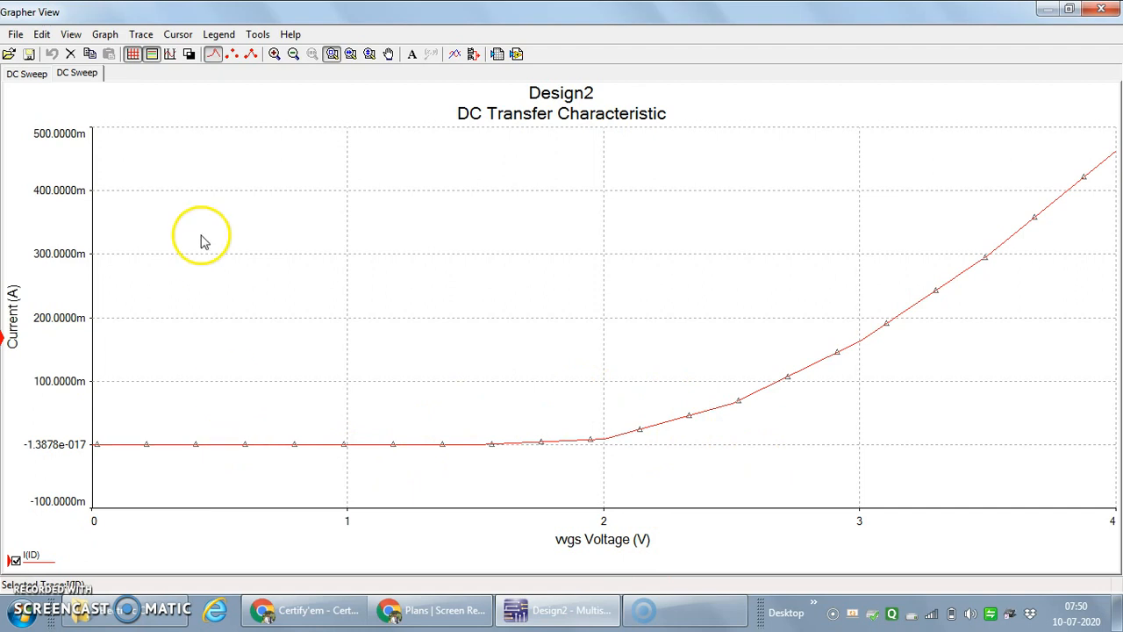
Show the graph cursors with their readout window in the empty area above the curve, and place cursor 2 at about 0.61 V.
{"action": "left_click", "coordinate": [171, 55]}
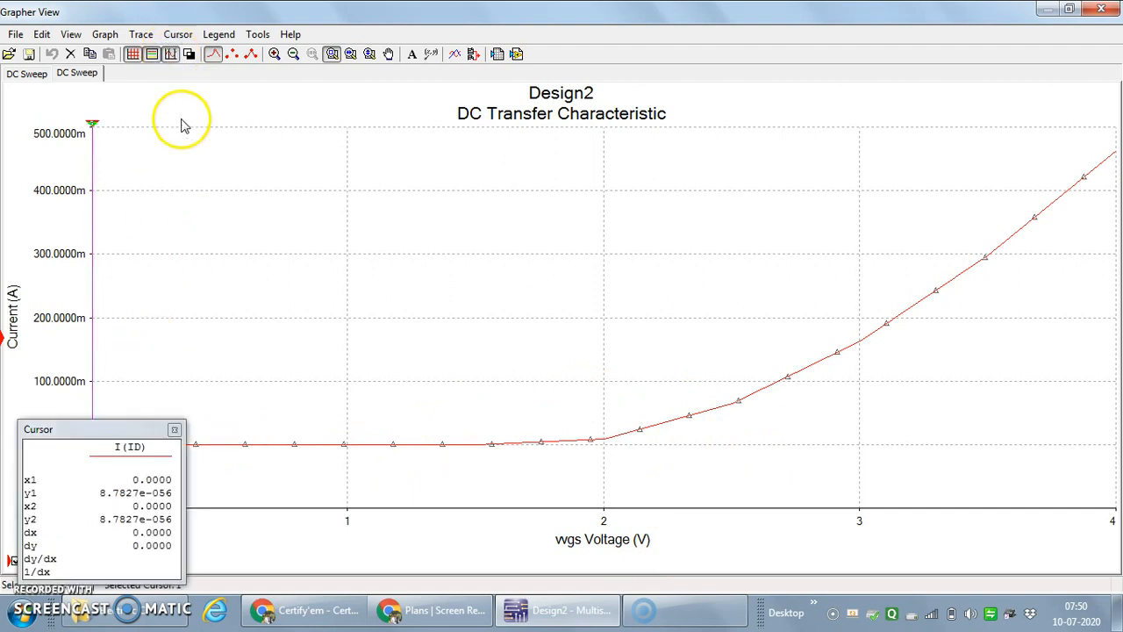
{"action": "left_click_drag", "start_coordinate": [115, 430], "coordinate": [521, 197]}
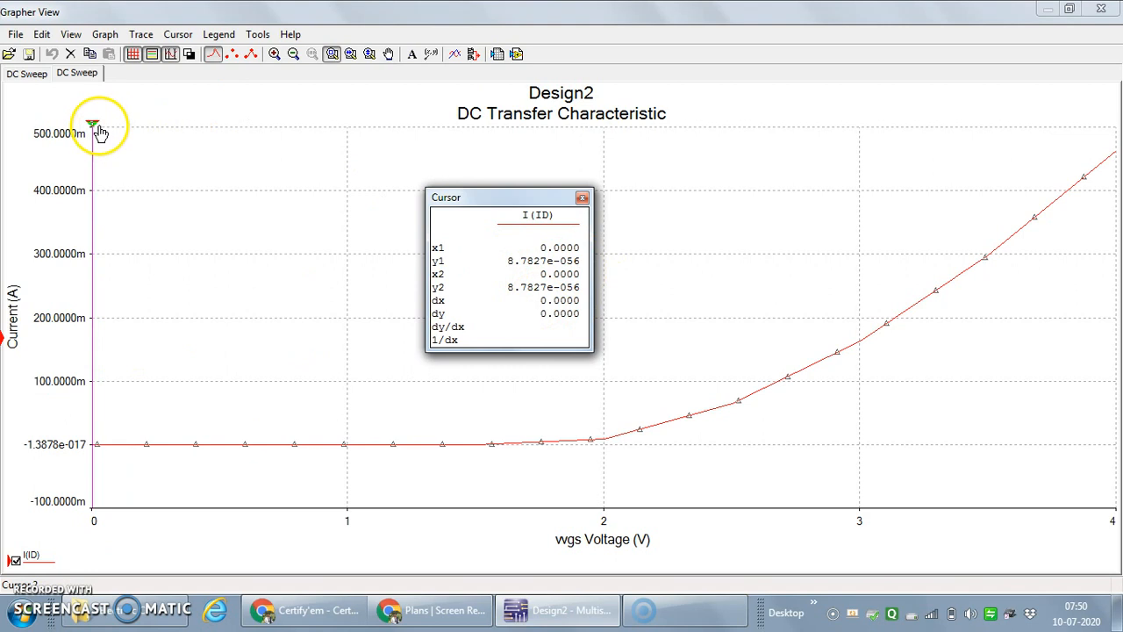
{"action": "mouse_move", "coordinate": [98, 129]}
{"action": "left_mouse_down"}
{"action": "mouse_move", "coordinate": [133, 122]}
{"action": "mouse_move", "coordinate": [147, 136]}
{"action": "mouse_move", "coordinate": [246, 150]}
{"action": "mouse_move", "coordinate": [251, 175]}
{"action": "left_mouse_up"}
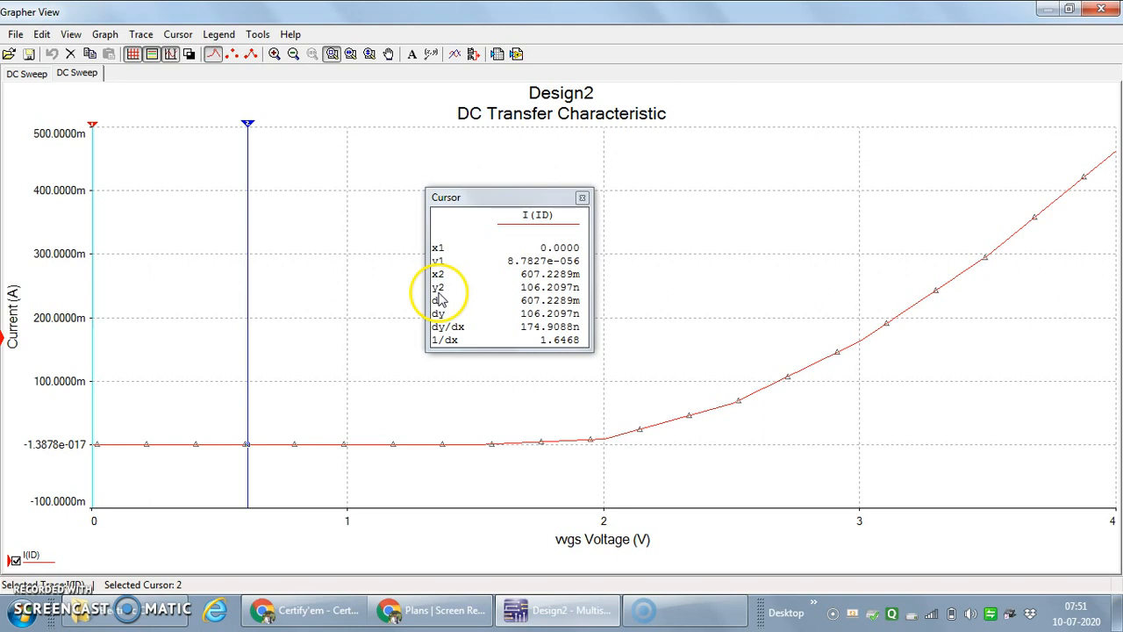
Position cursor 2 at about 1.45 V, just before the current starts rising, with the readout window moved aside near the 3 V gridline.
{"action": "left_click_drag", "start_coordinate": [248, 279], "coordinate": [389, 293]}
{"action": "mouse_move", "coordinate": [502, 204]}
{"action": "left_mouse_down"}
{"action": "mouse_move", "coordinate": [818, 123]}
{"action": "mouse_move", "coordinate": [805, 123]}
{"action": "left_mouse_up"}
{"action": "left_click_drag", "start_coordinate": [390, 115], "coordinate": [529, 161]}
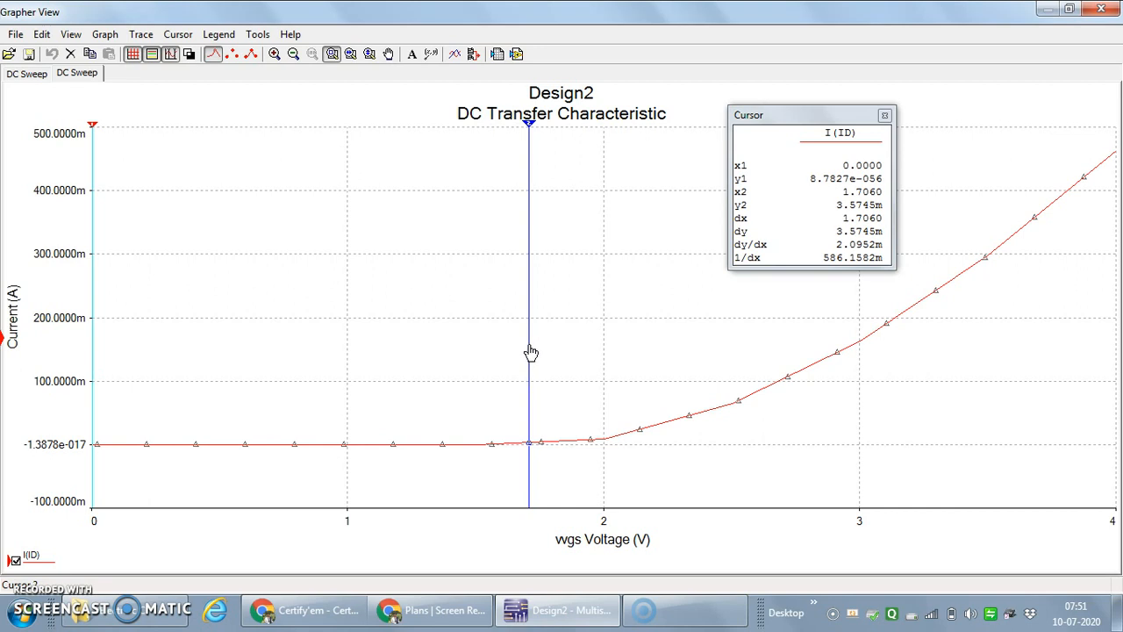
{"action": "left_click_drag", "start_coordinate": [529, 354], "coordinate": [441, 366]}
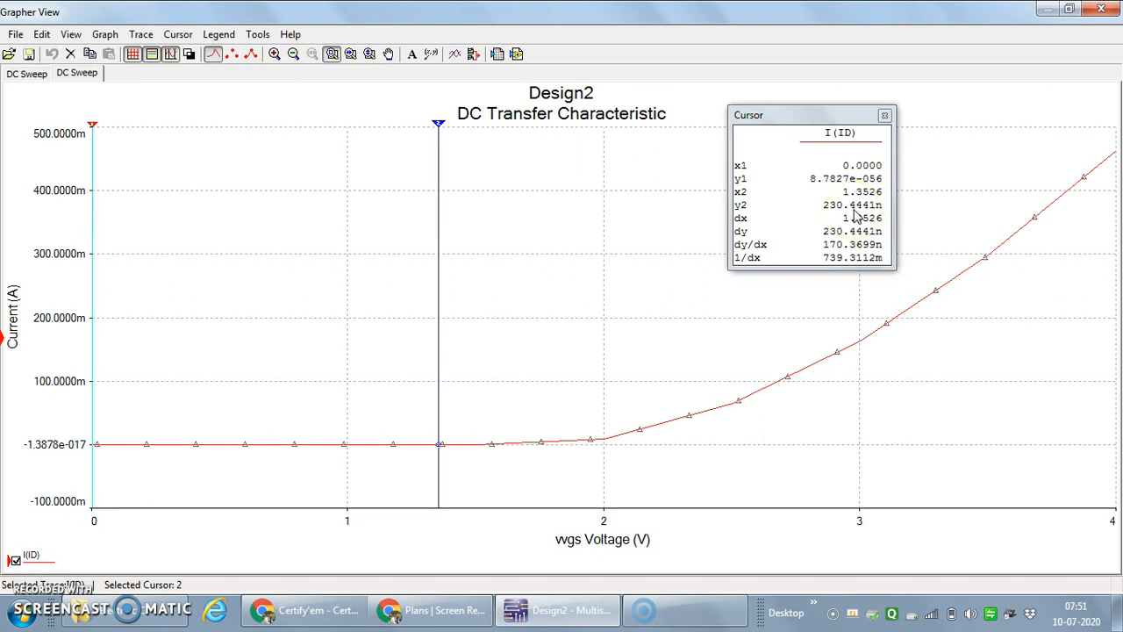
{"action": "left_click_drag", "start_coordinate": [439, 344], "coordinate": [466, 362]}
Add a data label to the I(ID) curve at cursor 2's position.
{"action": "left_click", "coordinate": [462, 345]}
{"action": "right_click", "coordinate": [463, 349]}
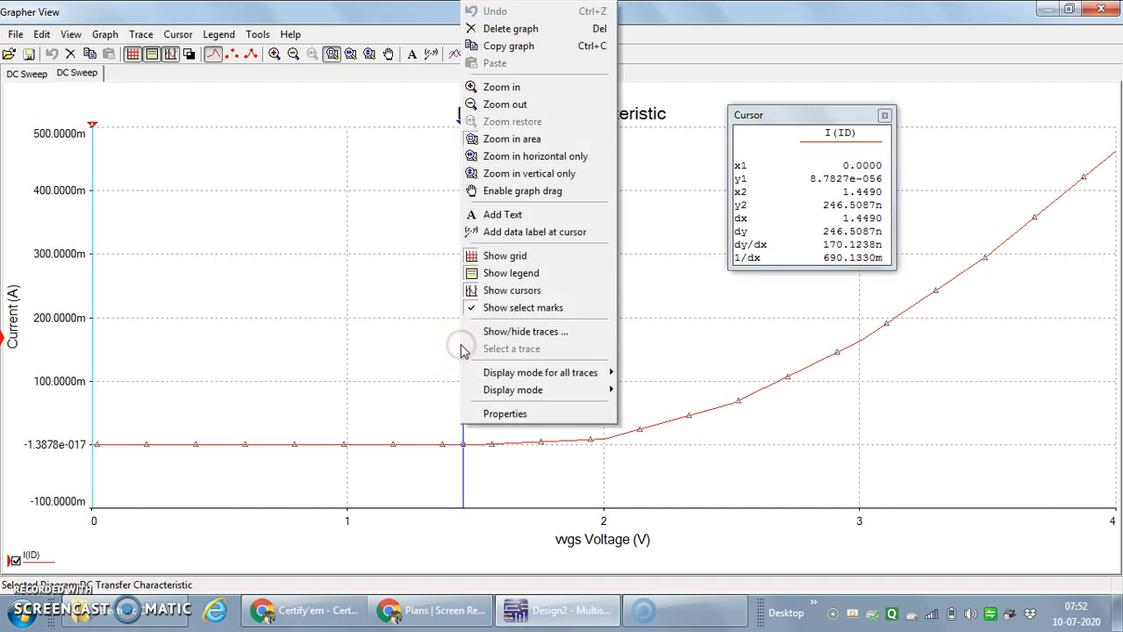
{"action": "left_click", "coordinate": [477, 347]}
{"action": "left_click", "coordinate": [646, 321]}
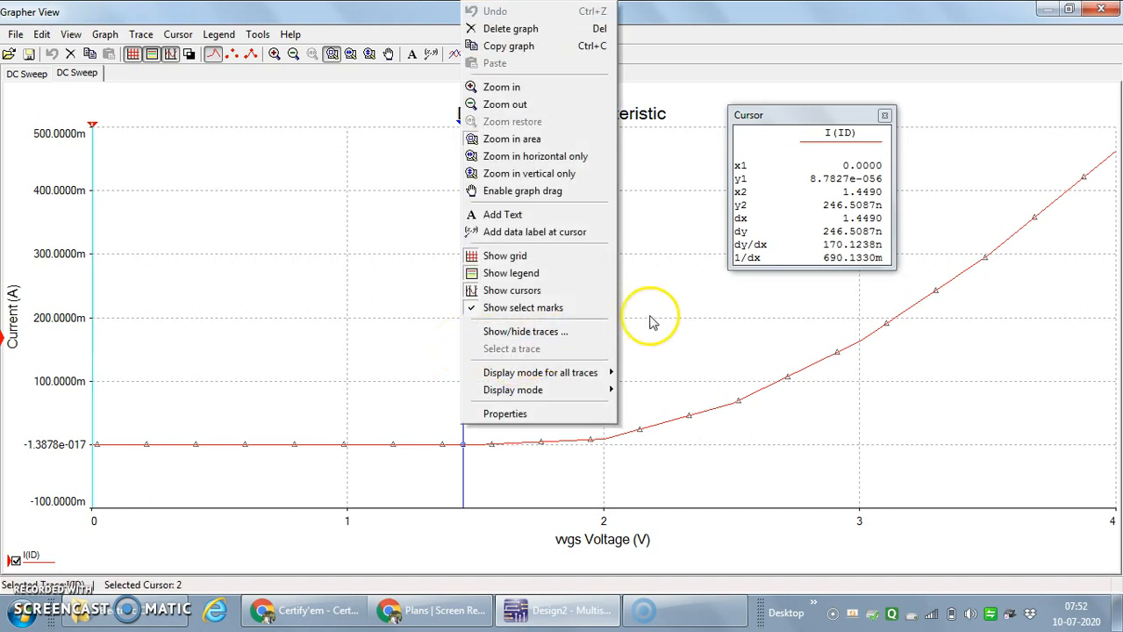
{"action": "right_click", "coordinate": [464, 328]}
{"action": "left_click", "coordinate": [518, 472]}
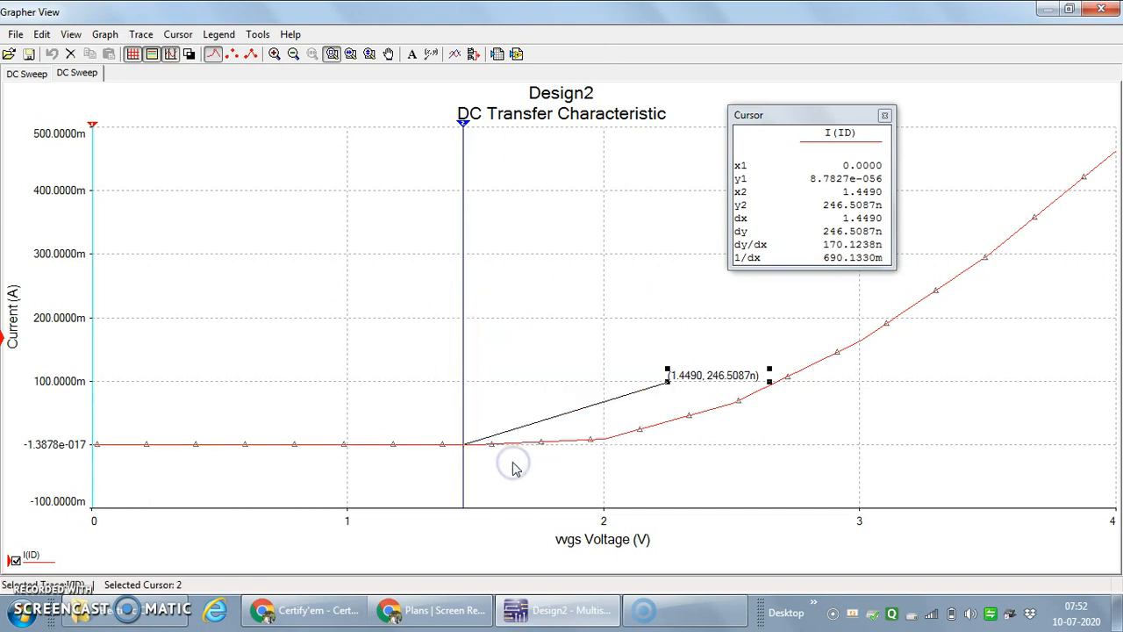
Move the 1.4490 V data label above the flat part of the curve and place cursor 2 at about 2.43 V.
{"action": "left_click_drag", "start_coordinate": [704, 378], "coordinate": [371, 384]}
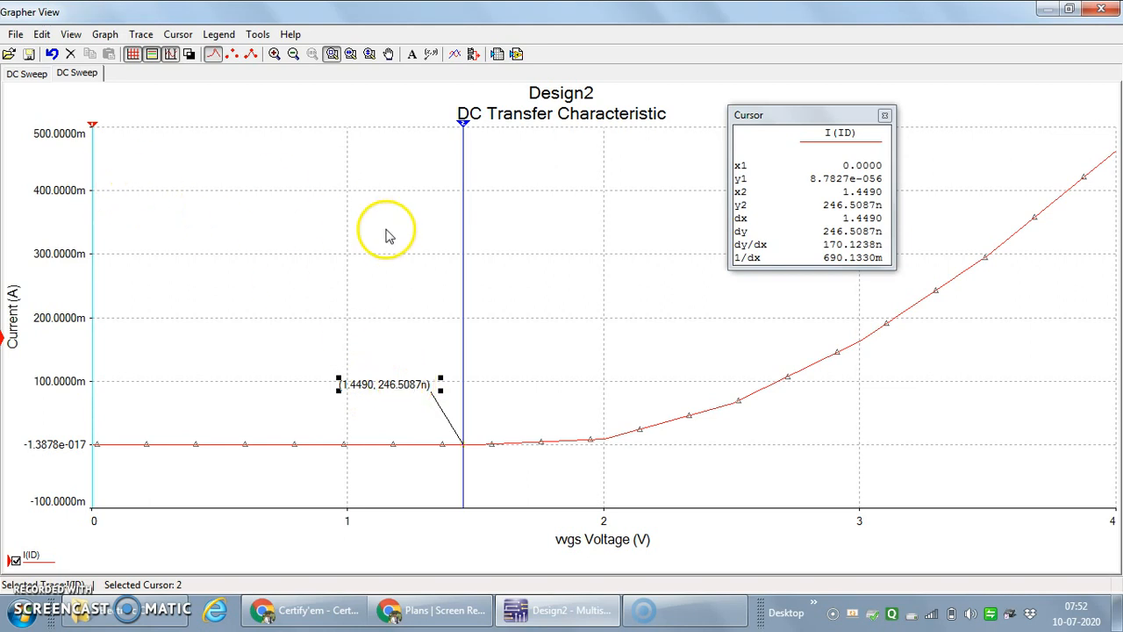
{"action": "left_click_drag", "start_coordinate": [466, 244], "coordinate": [716, 261]}
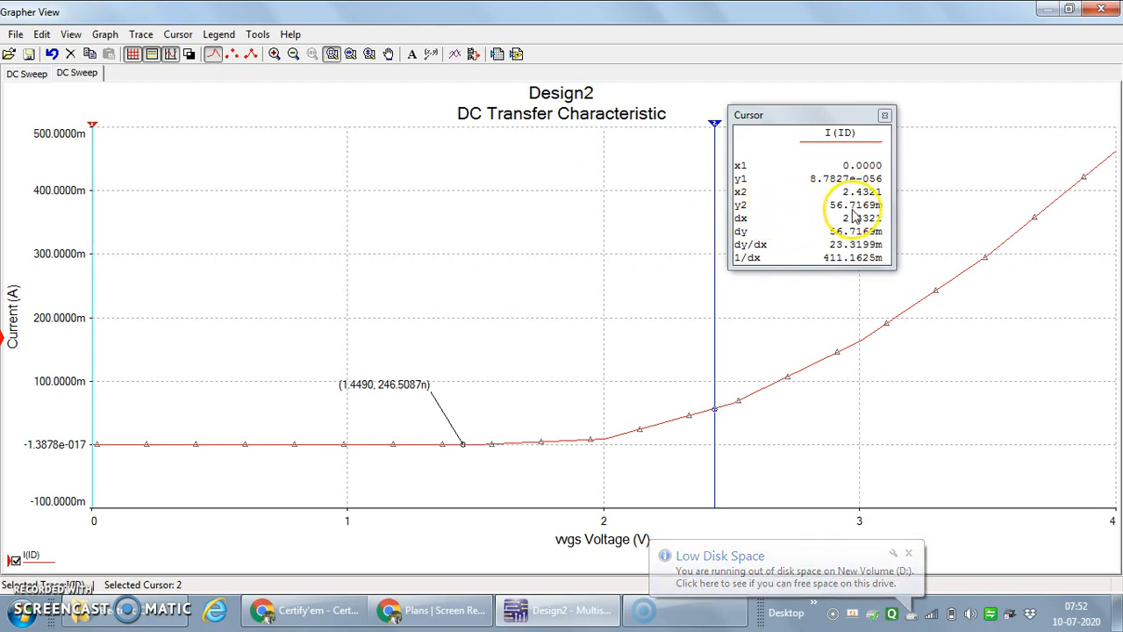
Add a data label to the I(ID) curve at cursor 2 and place it just below the curve, with the readout window nudged aside.
{"action": "right_click", "coordinate": [717, 348]}
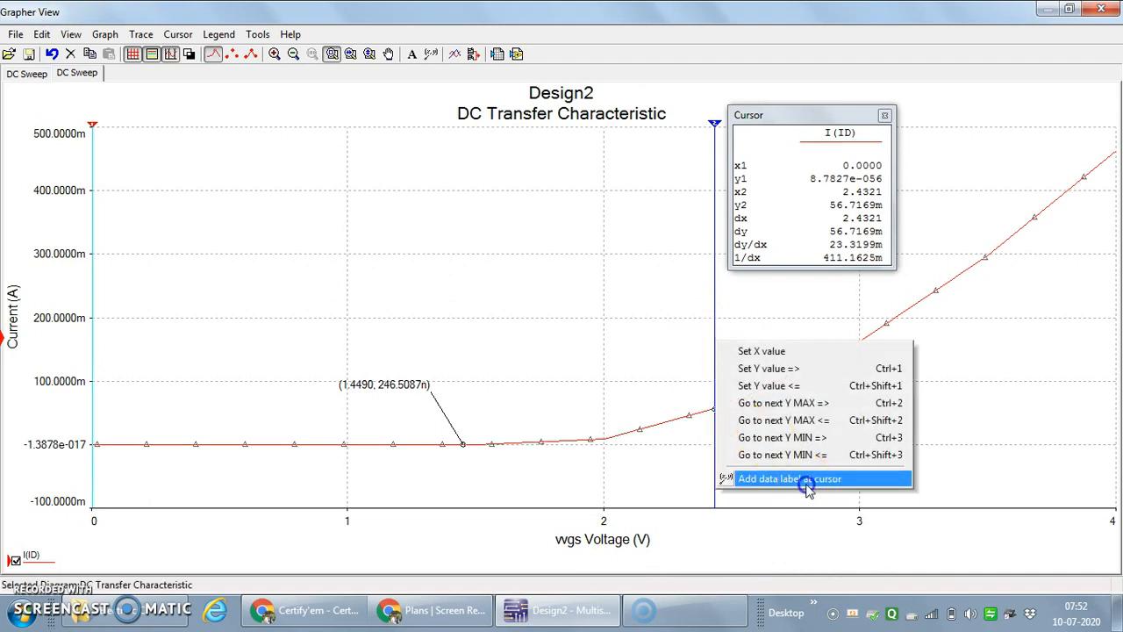
{"action": "left_click", "coordinate": [788, 478]}
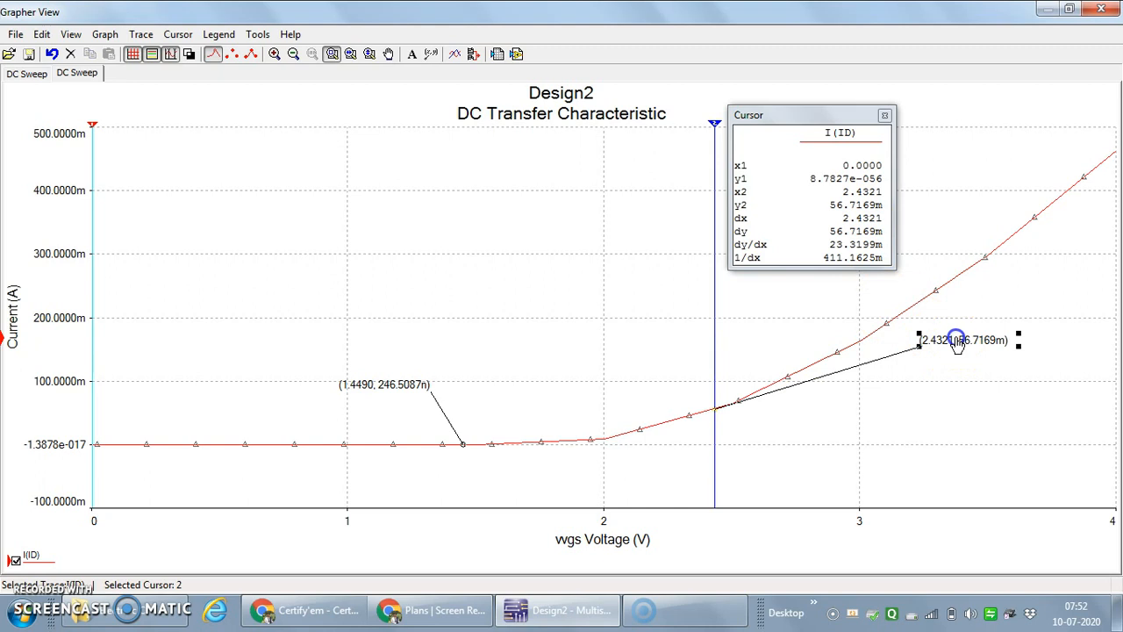
{"action": "left_click_drag", "start_coordinate": [813, 419], "coordinate": [807, 415]}
{"action": "left_click", "coordinate": [605, 289]}
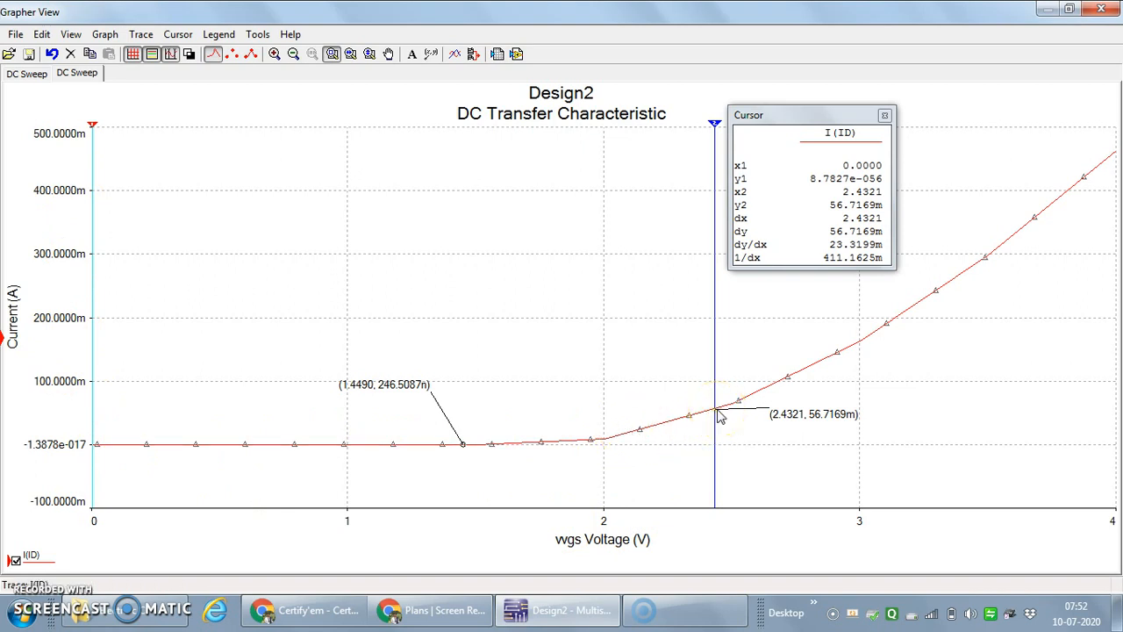
{"action": "left_click_drag", "start_coordinate": [713, 417], "coordinate": [516, 445]}
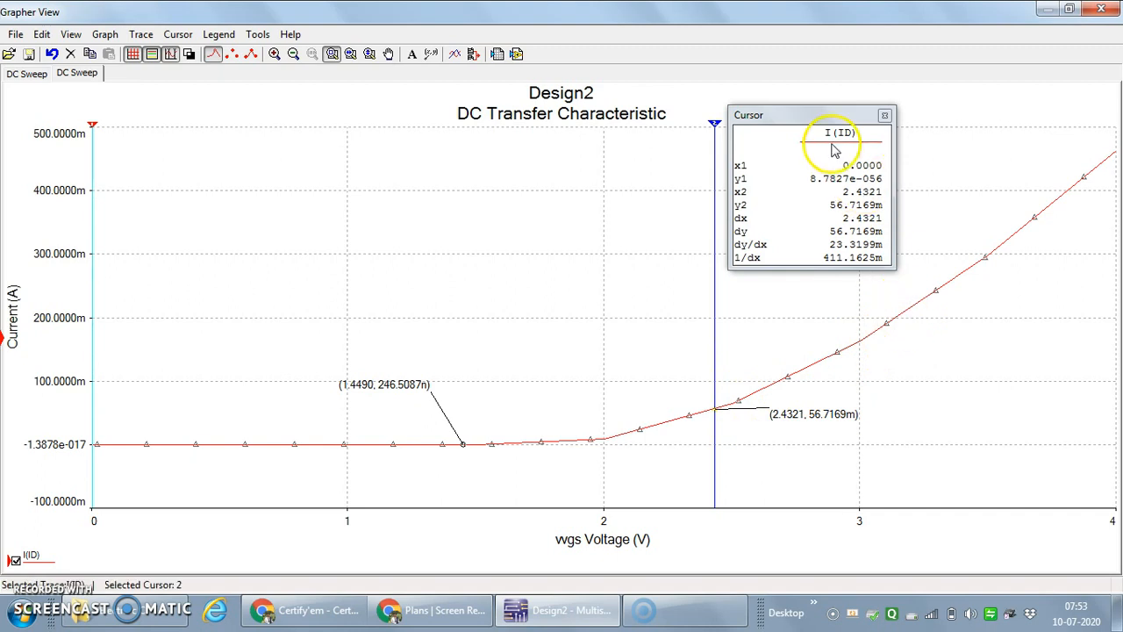
{"action": "left_click_drag", "start_coordinate": [816, 113], "coordinate": [856, 109]}
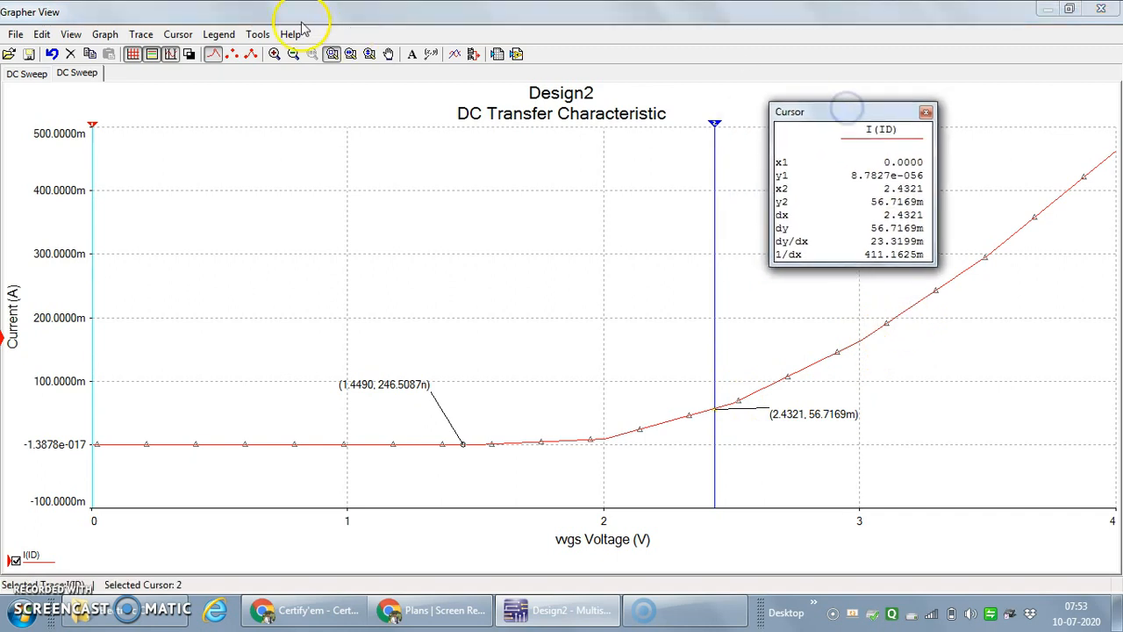
Print only the Design2 DC Sweep page to the doPDF 8 printer.
{"action": "left_click", "coordinate": [18, 35]}
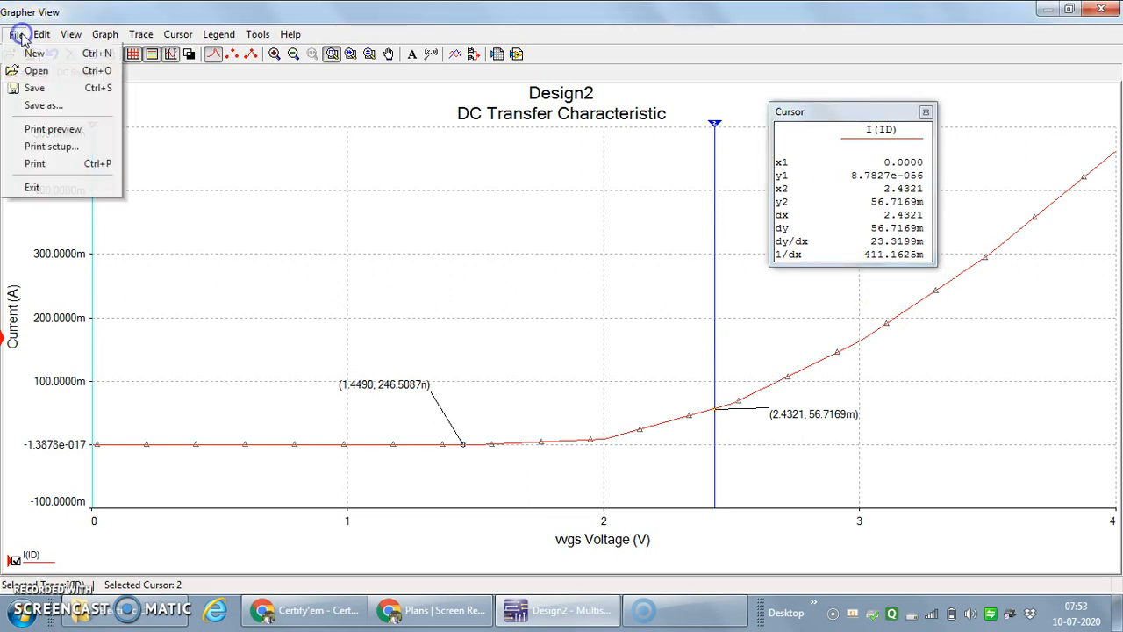
{"action": "left_click", "coordinate": [40, 164]}
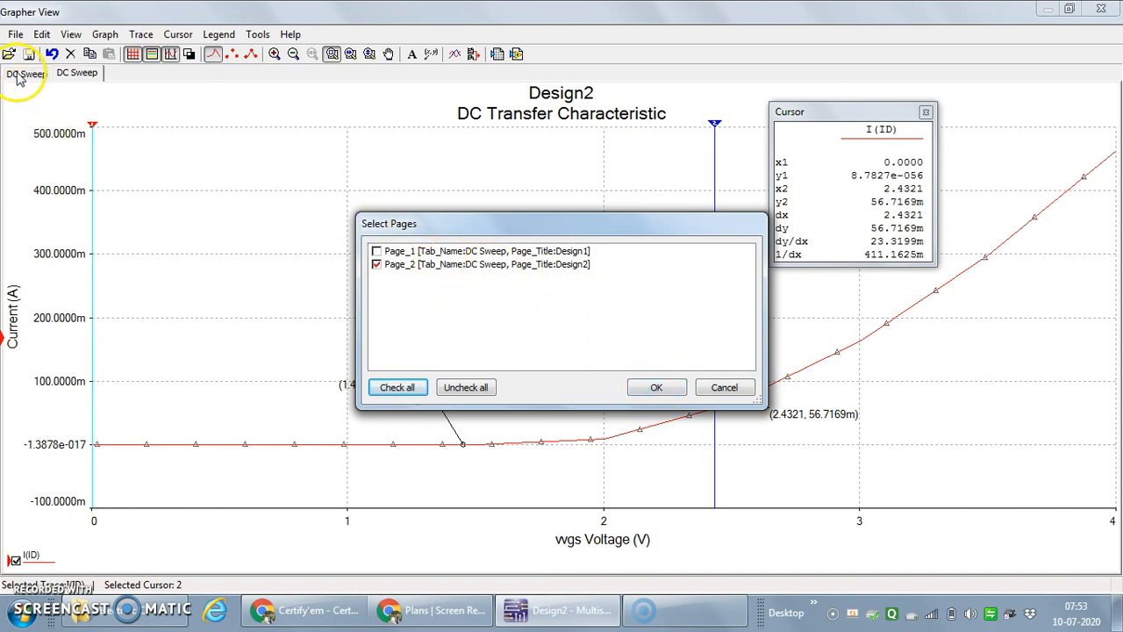
{"action": "left_click", "coordinate": [657, 388]}
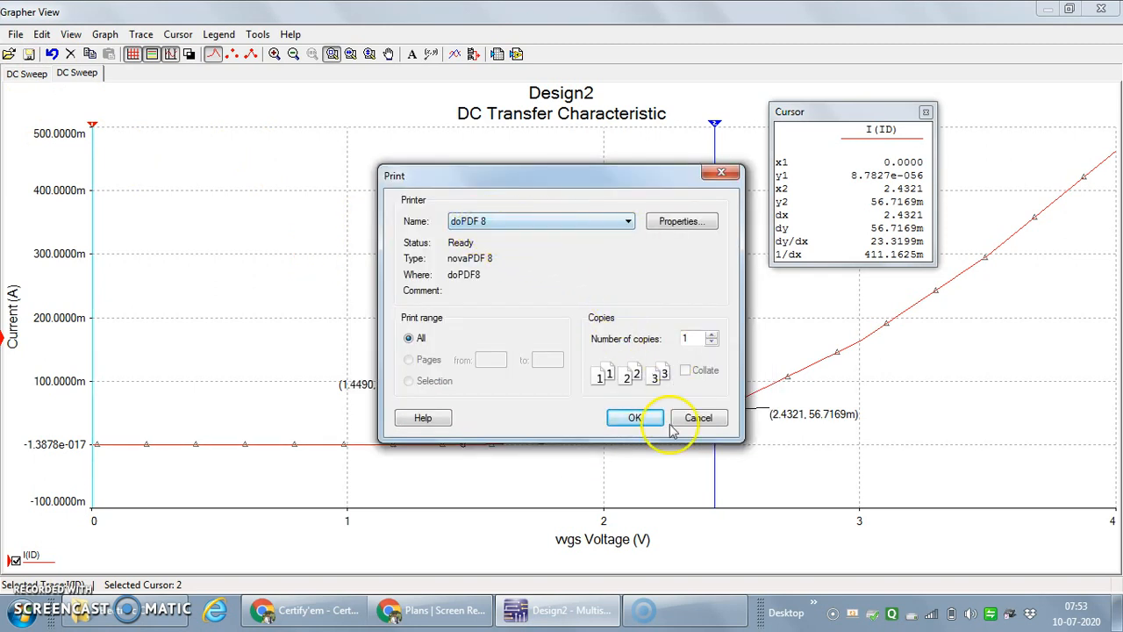
{"action": "left_click", "coordinate": [640, 421]}
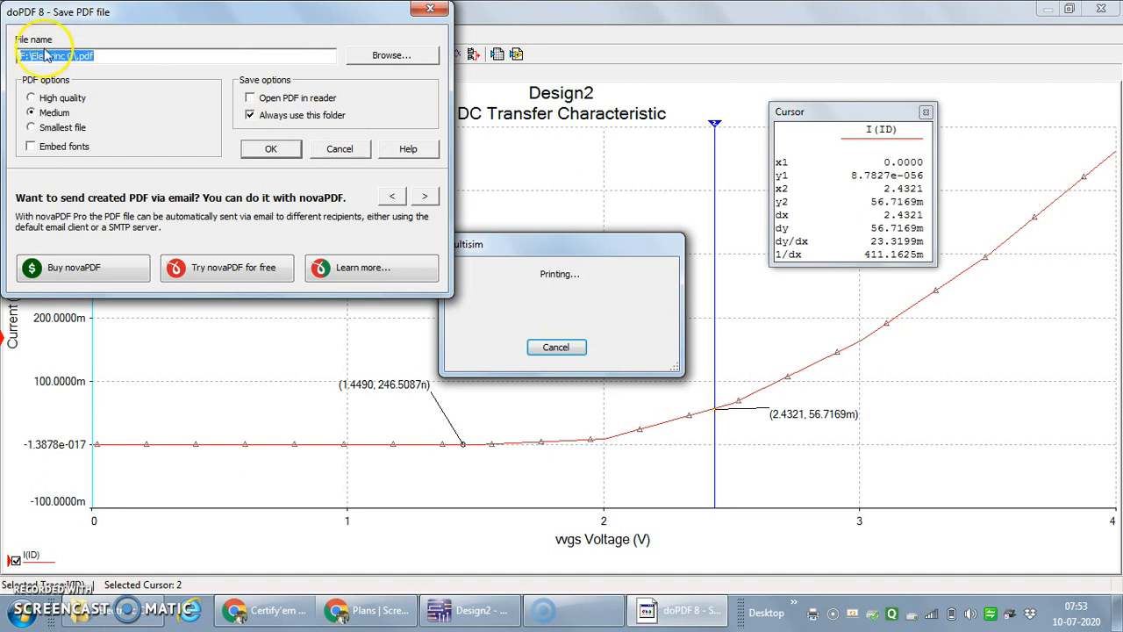
Name the PDF file Grap in the F:\Electrinc C folder and save it.
{"action": "left_click", "coordinate": [81, 57]}
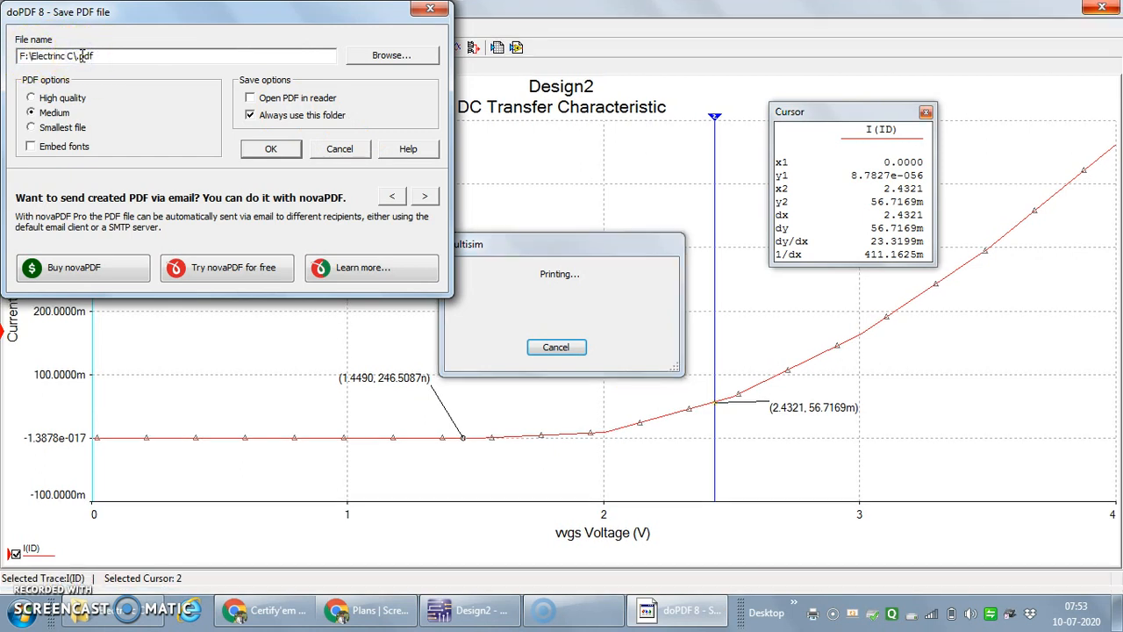
{"action": "type", "text": "Grapg"}
{"action": "key", "text": "BackSpace"}
{"action": "left_click", "coordinate": [271, 149]}
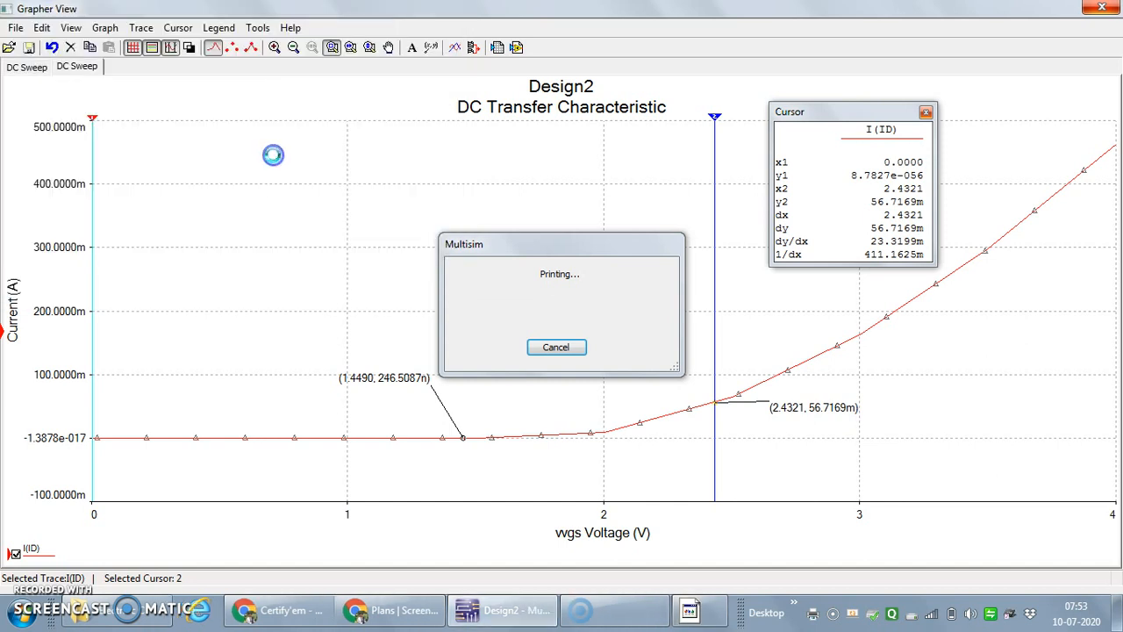